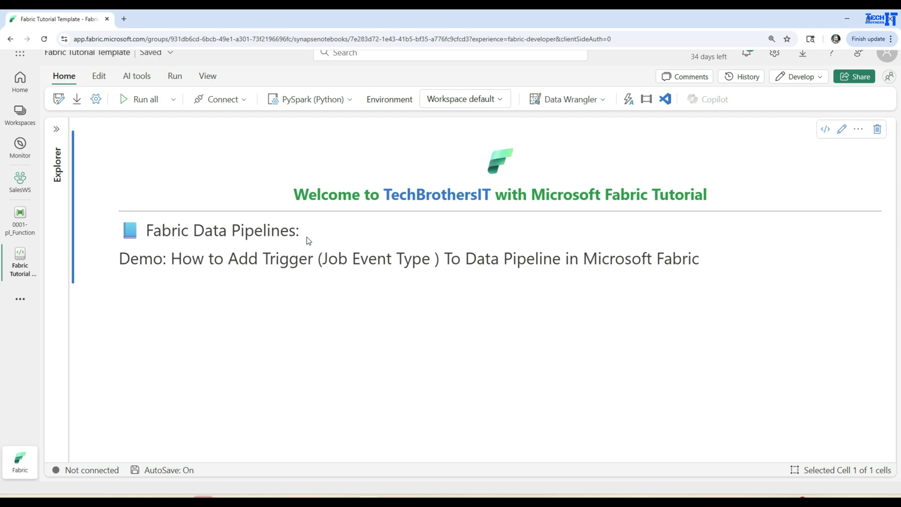
# - Open the Pipelines folder in the SalesWS workspace
pyautogui.click(20, 181)
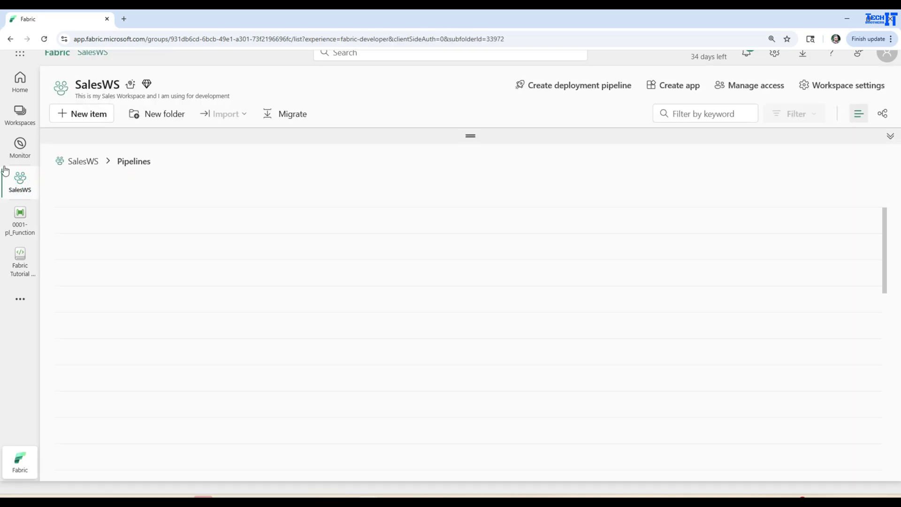
pyautogui.click(85, 162)
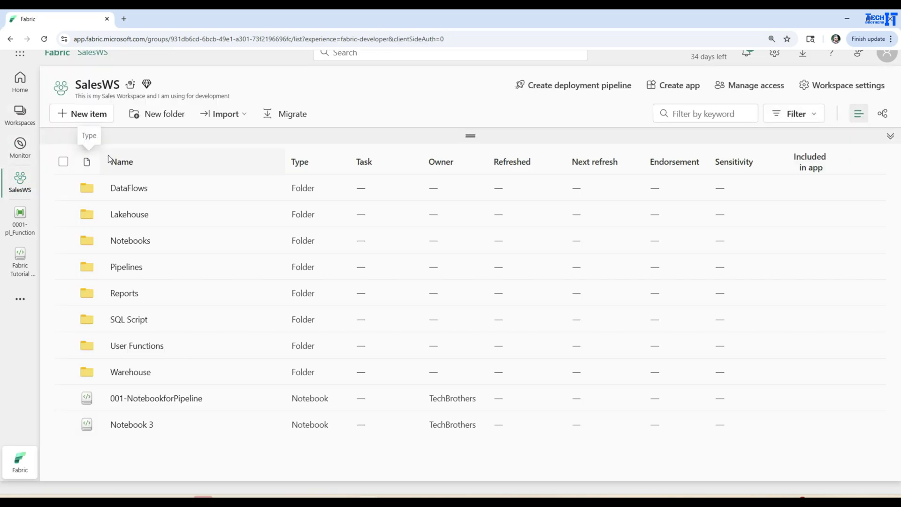
pyautogui.click(126, 267)
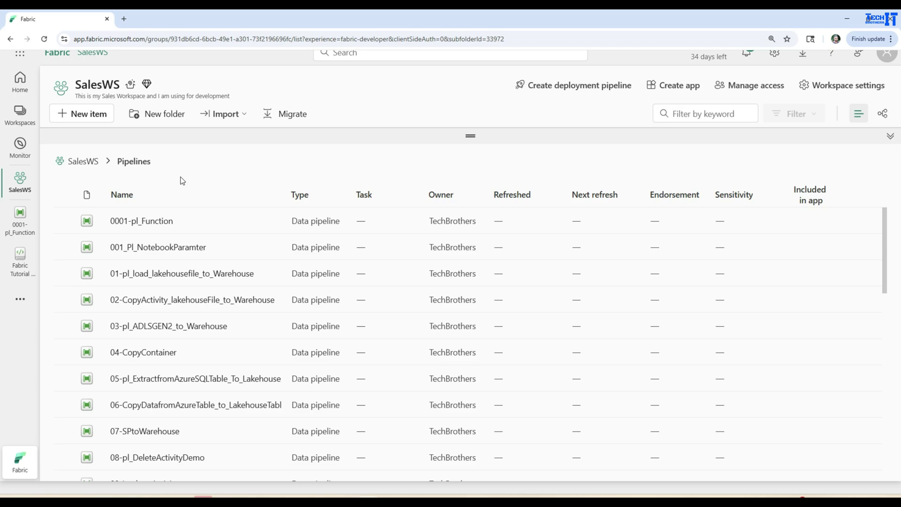
# - Create a new data pipeline named pl_main in the Pipelines folder
pyautogui.click(101, 114)
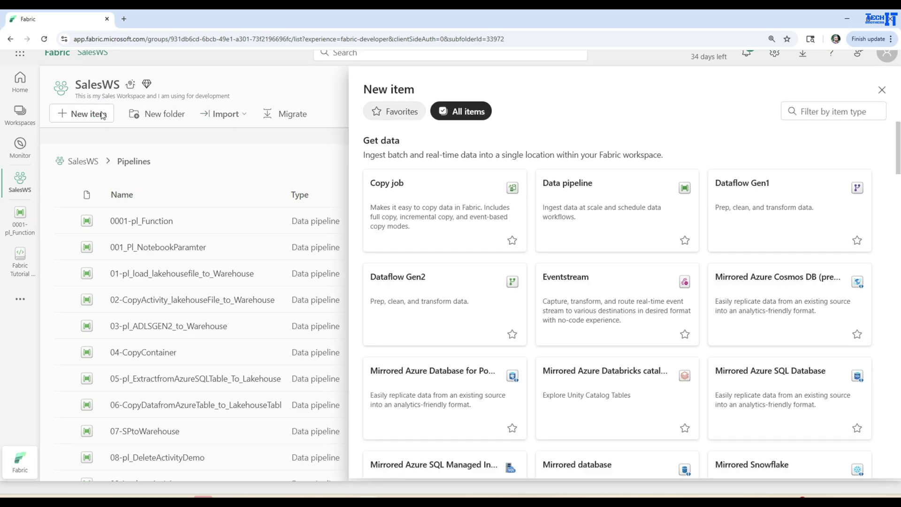
pyautogui.click(545, 188)
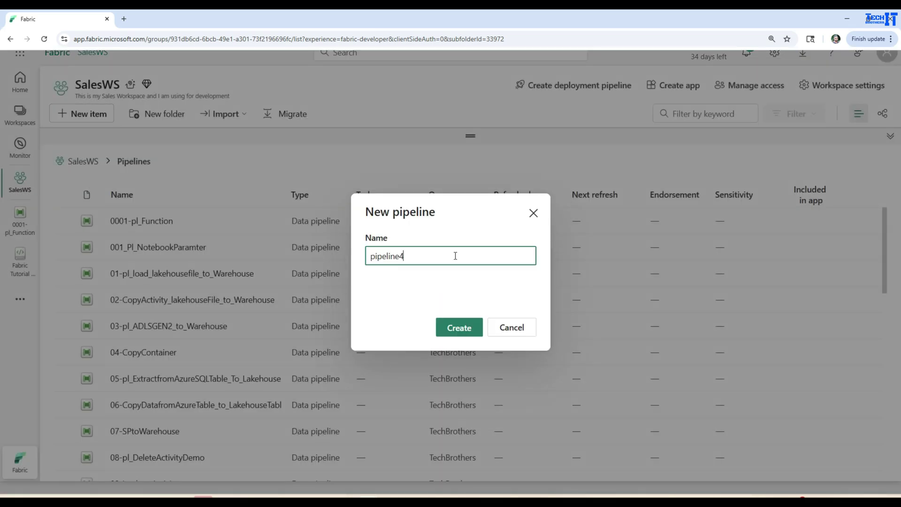
pyautogui.write('pl')
pyautogui.press('BackSpace')
pyautogui.press('BackSpace')
pyautogui.write('l')
pyautogui.press('BackSpace')
pyautogui.write('pl_main')
pyautogui.click(472, 331)
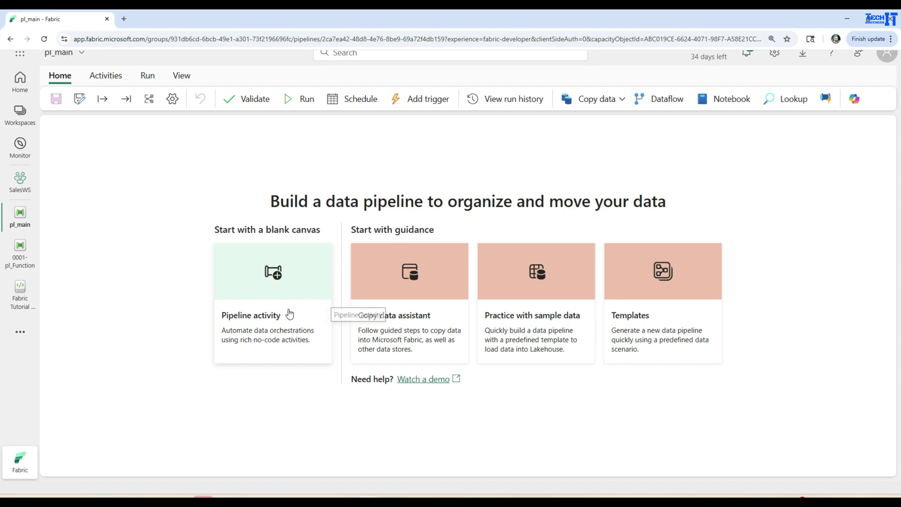
# - Add a Wait activity to the blank pl_main pipeline and move it further into the canvas
pyautogui.click(289, 312)
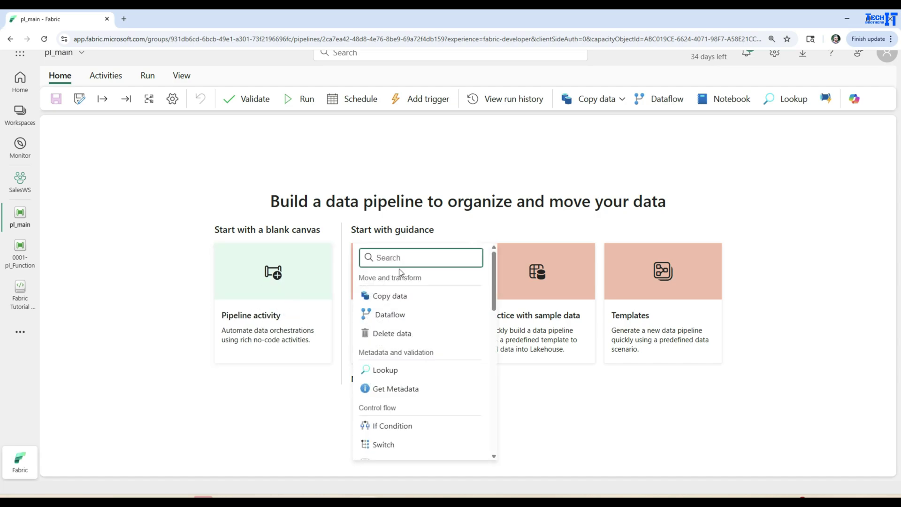
pyautogui.write('wait')
pyautogui.click(397, 300)
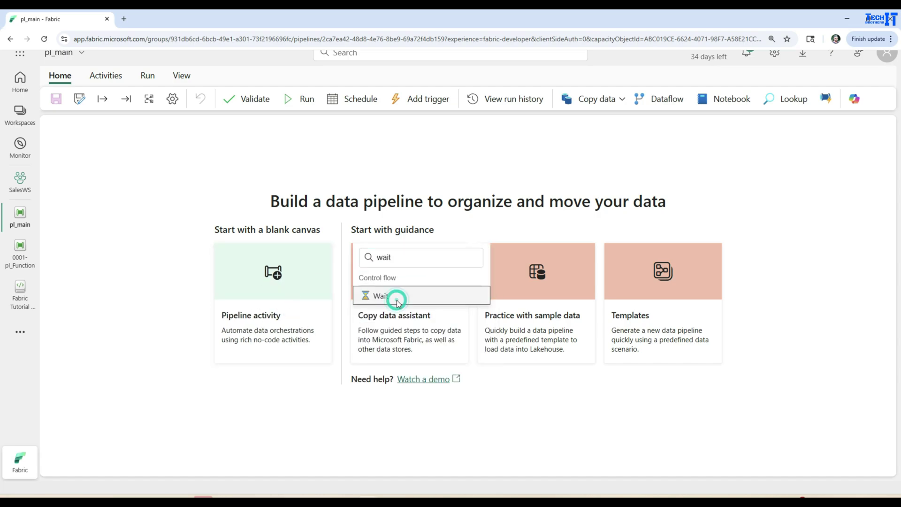
pyautogui.moveTo(157, 227); pyautogui.dragTo(302, 199)
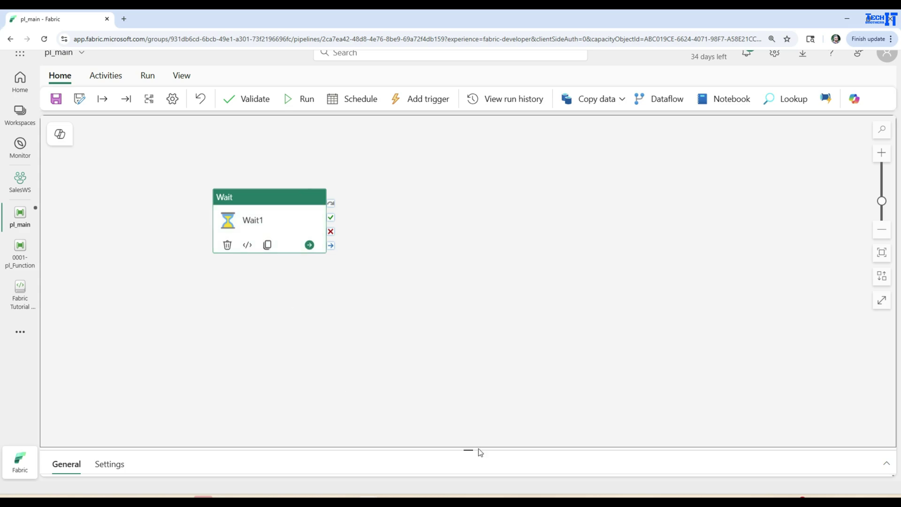
# - Set the wait time of the Wait activity in pl_main to 2 seconds
pyautogui.moveTo(477, 452); pyautogui.dragTo(482, 344)
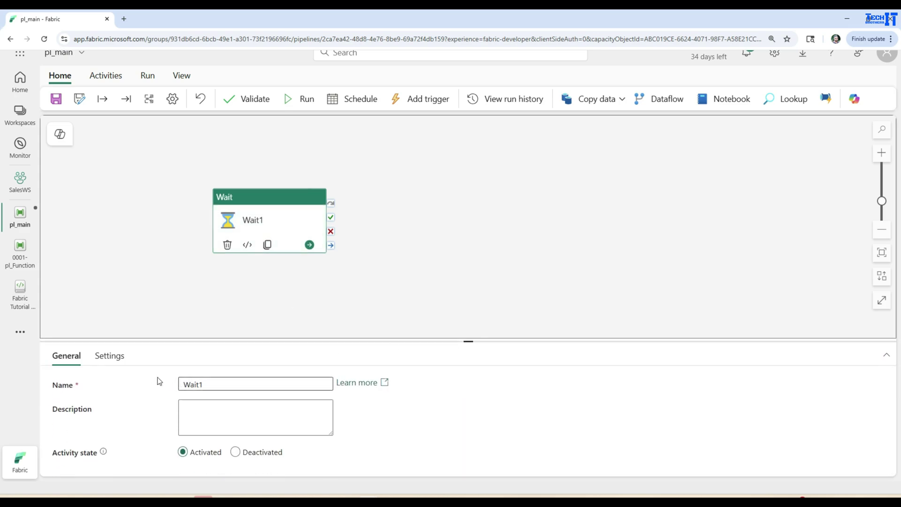
pyautogui.click(111, 355)
pyautogui.press('Tab')
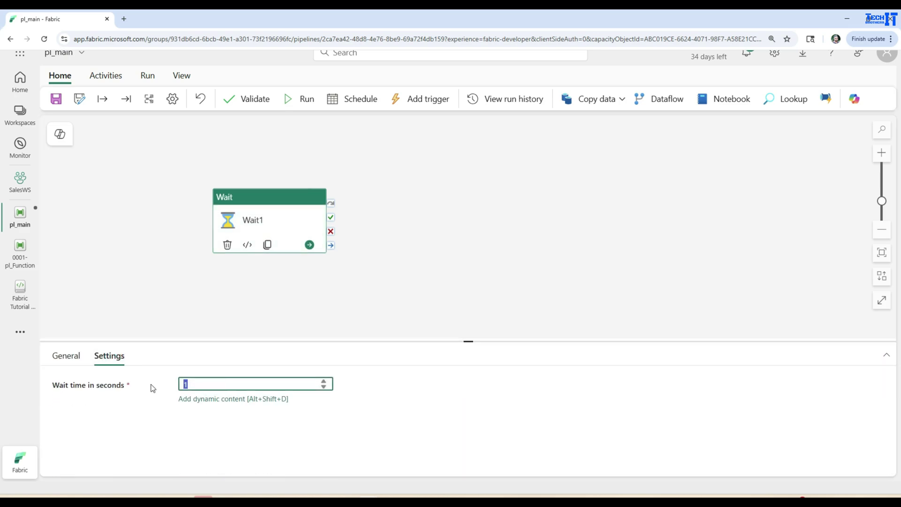
pyautogui.click(287, 307)
pyautogui.click(252, 237)
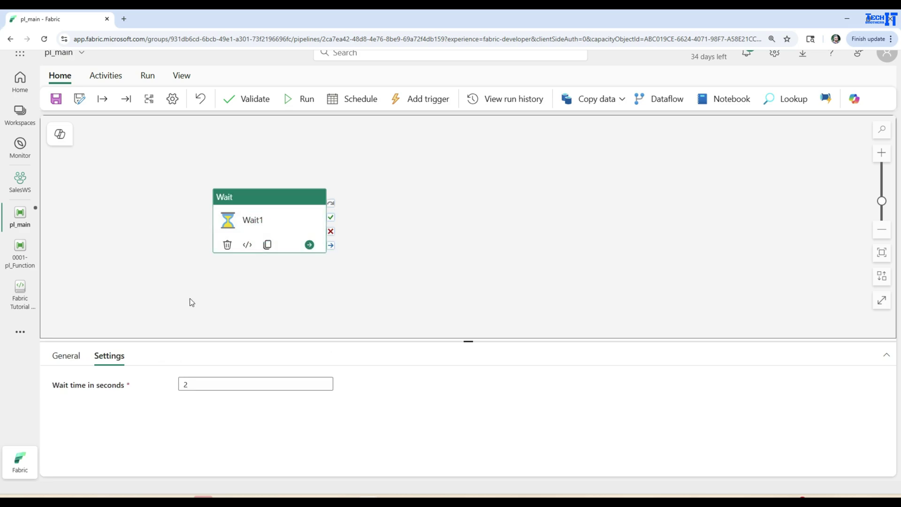
# - Rename the Wait activity as Wait-main and save the pl_main pipeline
pyautogui.click(78, 357)
pyautogui.click(212, 384)
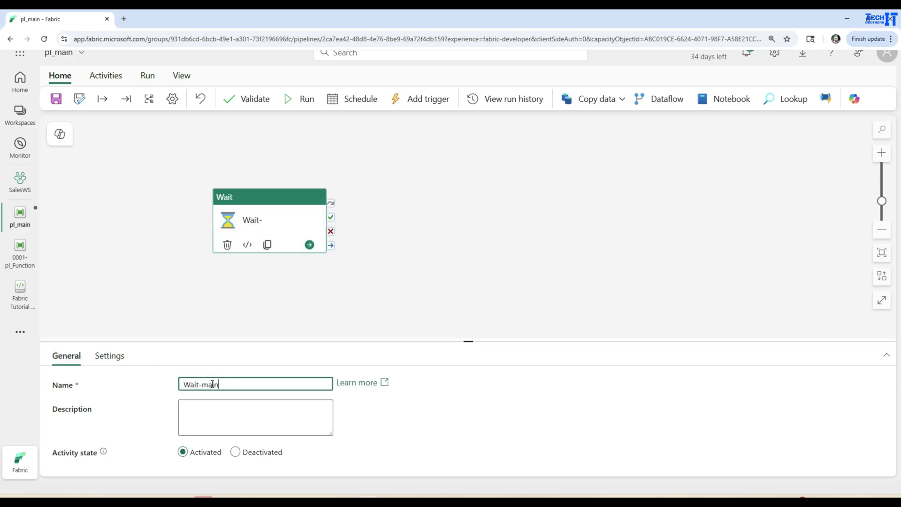
pyautogui.write('-main')
pyautogui.click(144, 171)
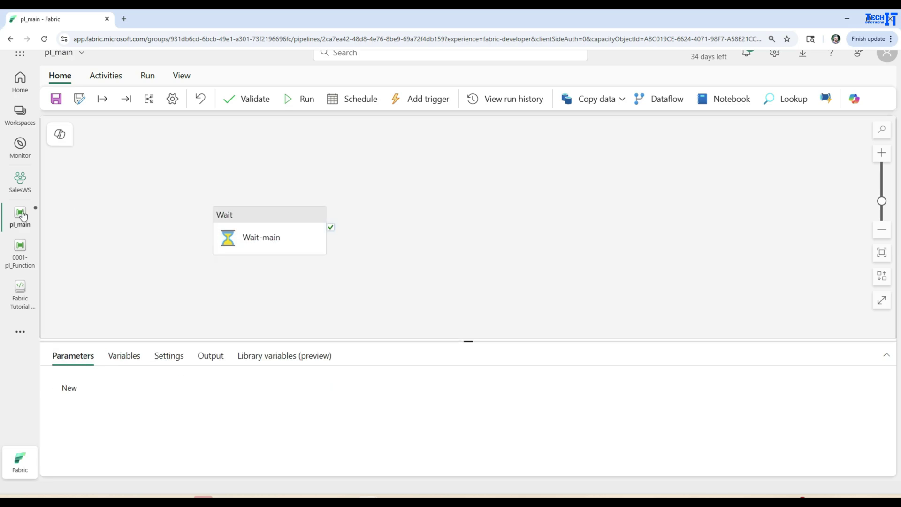
pyautogui.click(56, 98)
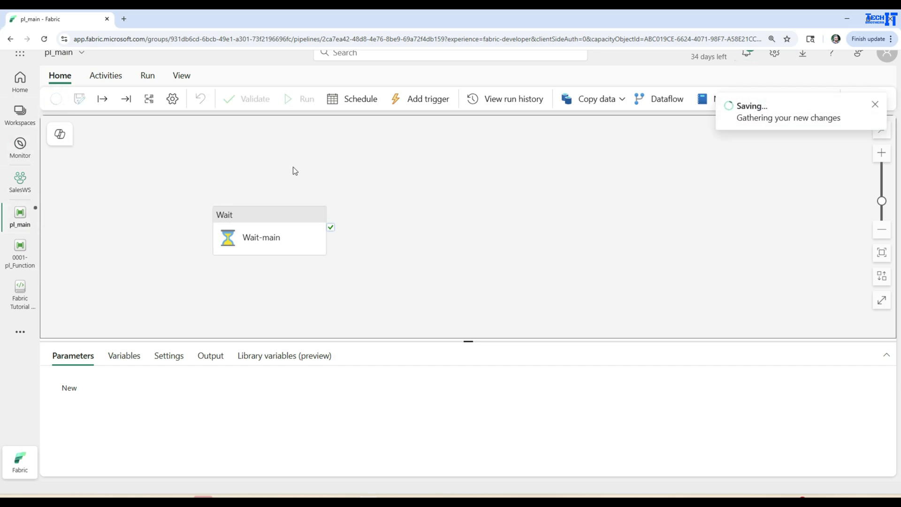
# - Create another data pipeline named pl_child in the Pipelines folder of SalesWS
pyautogui.click(20, 174)
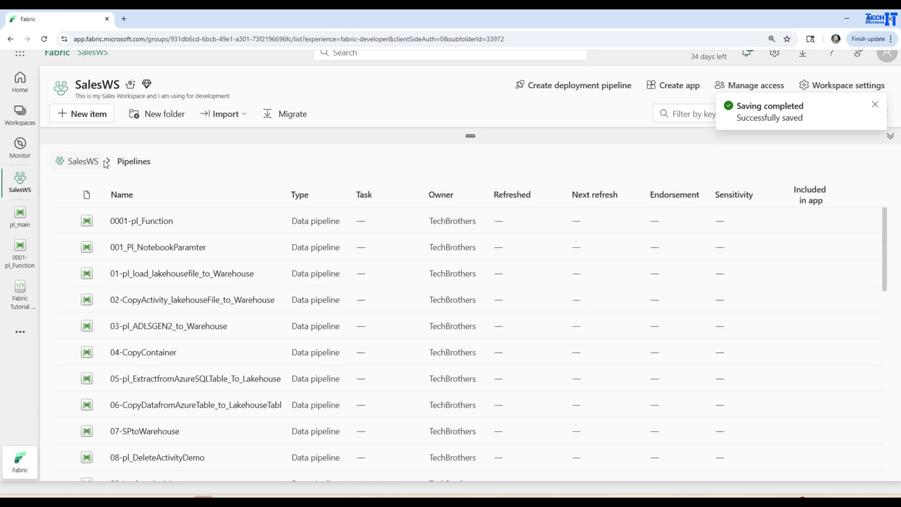
pyautogui.click(101, 118)
pyautogui.click(593, 210)
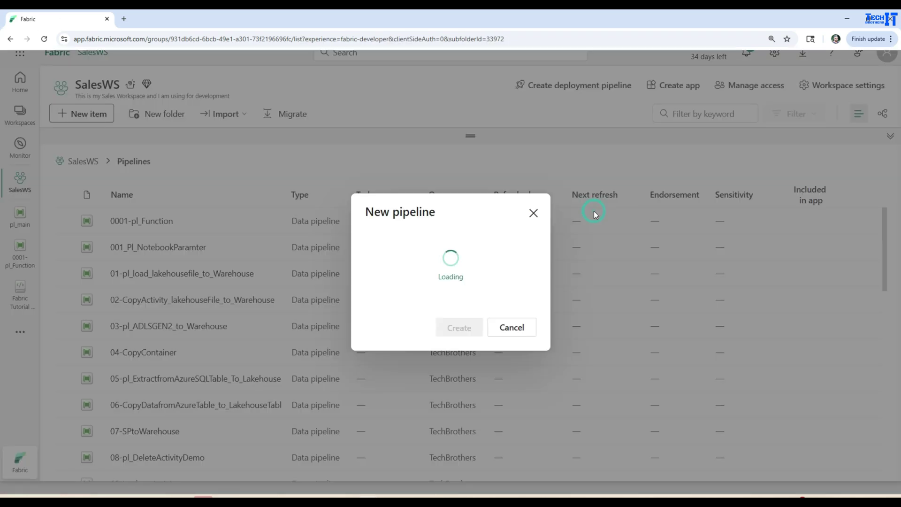
pyautogui.moveTo(425, 255); pyautogui.dragTo(293, 259)
pyautogui.write('pl_child')
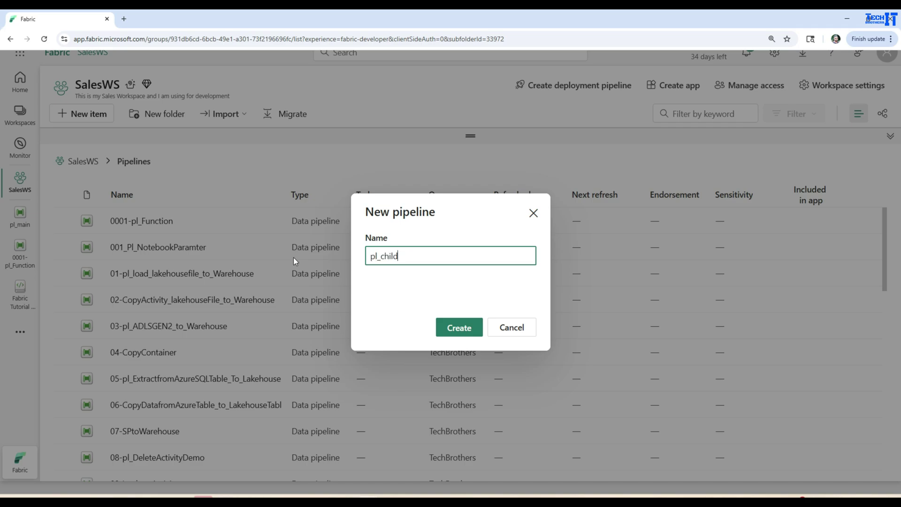
pyautogui.click(445, 326)
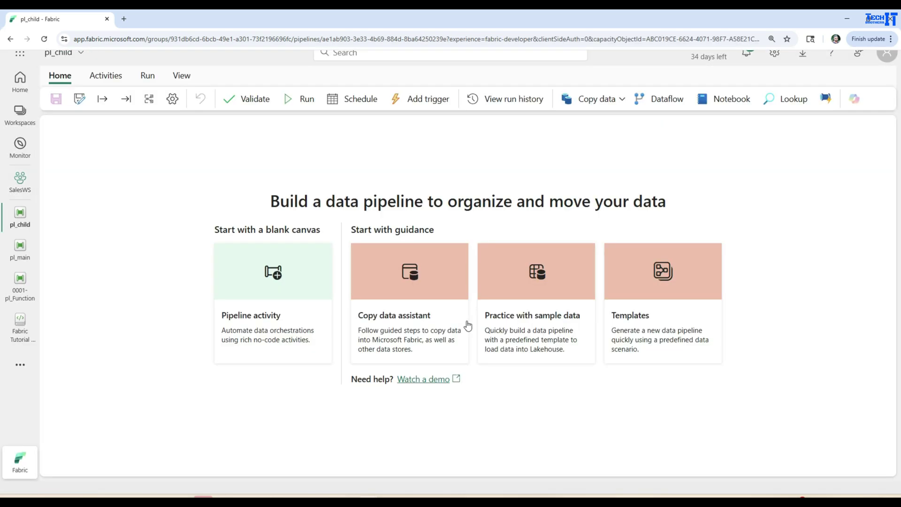
# - Add a Wait activity to the blank pl_child pipeline
pyautogui.click(292, 303)
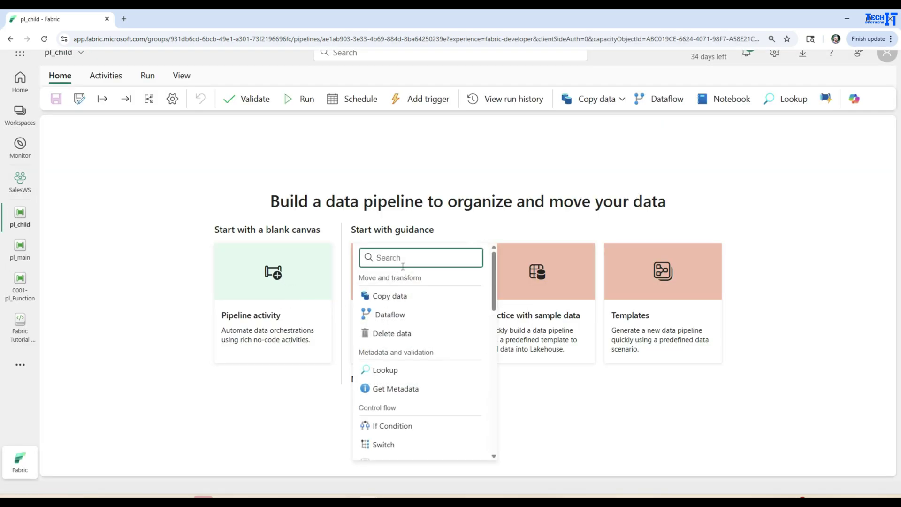
pyautogui.write('wait')
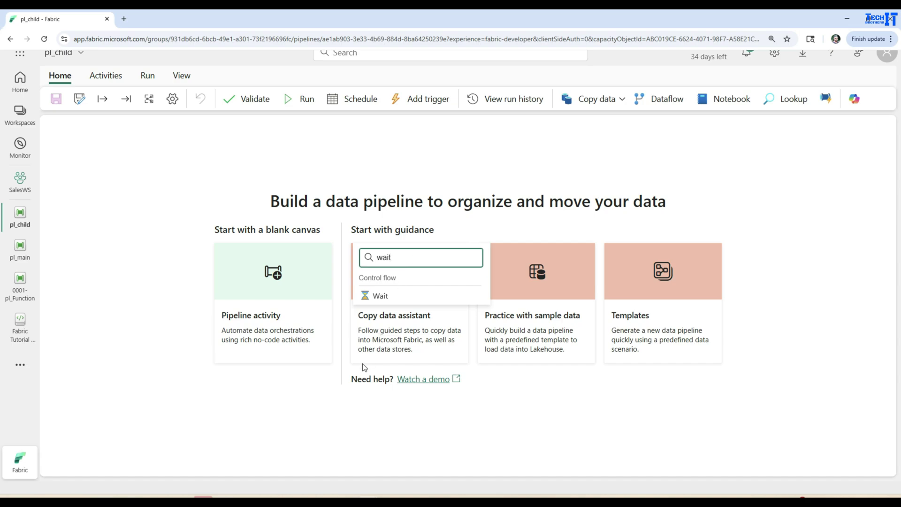
pyautogui.click(382, 295)
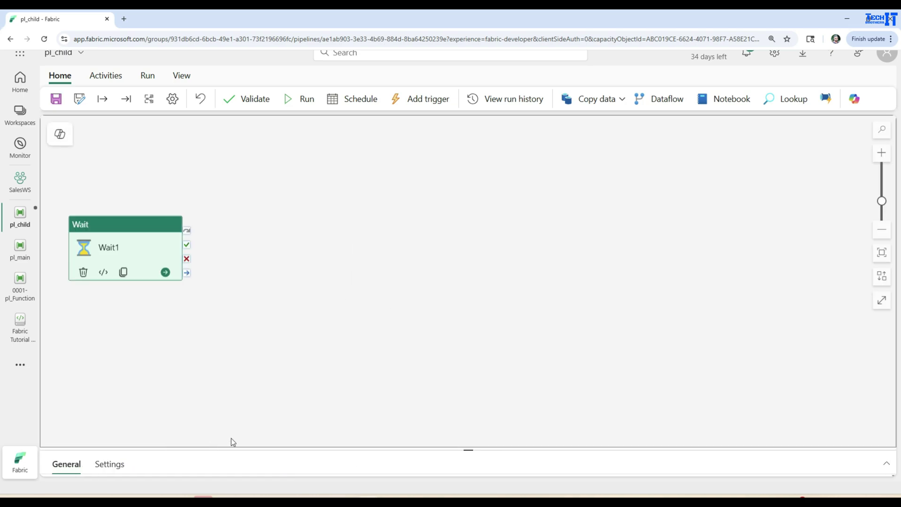
# - Rename the Wait activity in pl_child as Wait-child
pyautogui.click(237, 448)
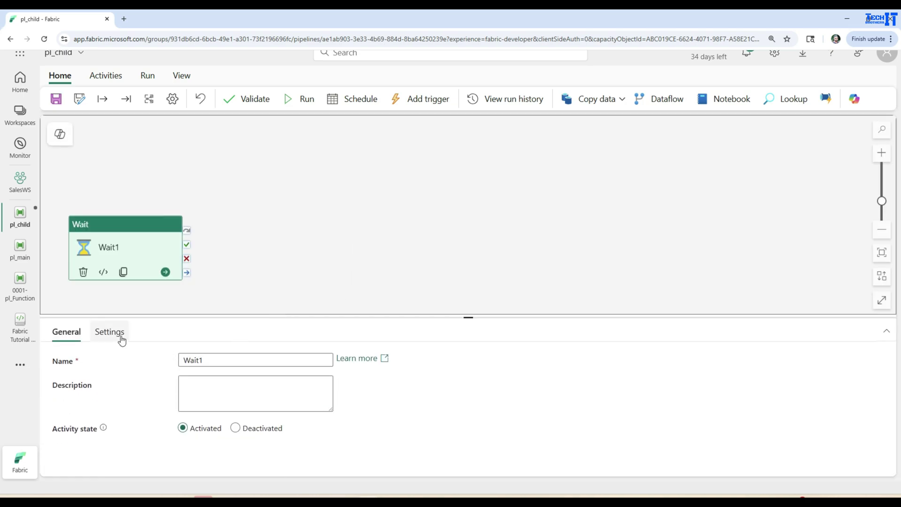
pyautogui.click(218, 355)
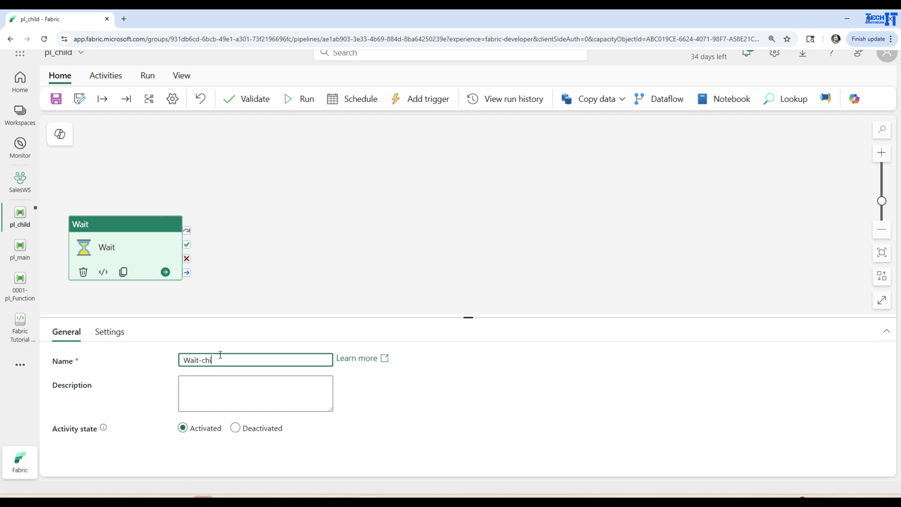
pyautogui.write('-child')
# - Set the wait time in seconds for Wait-child and save the pl_child pipeline
pyautogui.click(109, 332)
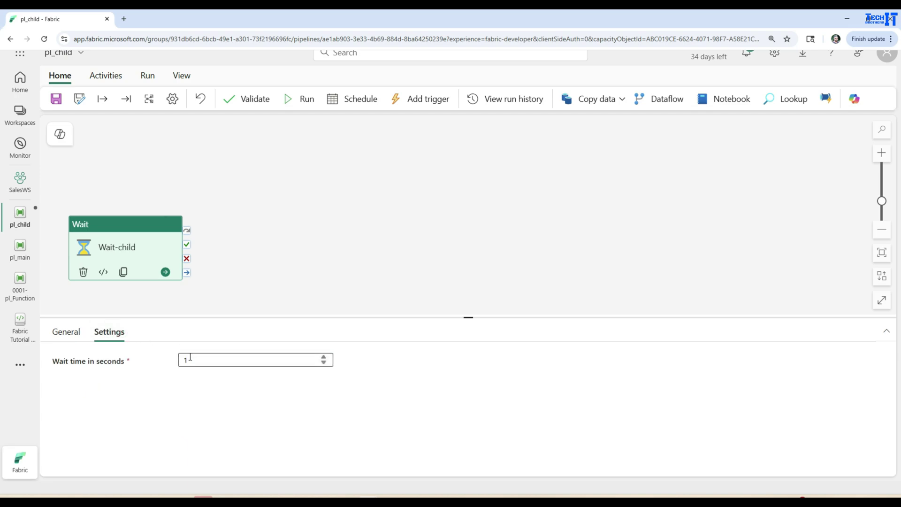
pyautogui.moveTo(186, 360); pyautogui.dragTo(173, 363)
pyautogui.click(336, 276)
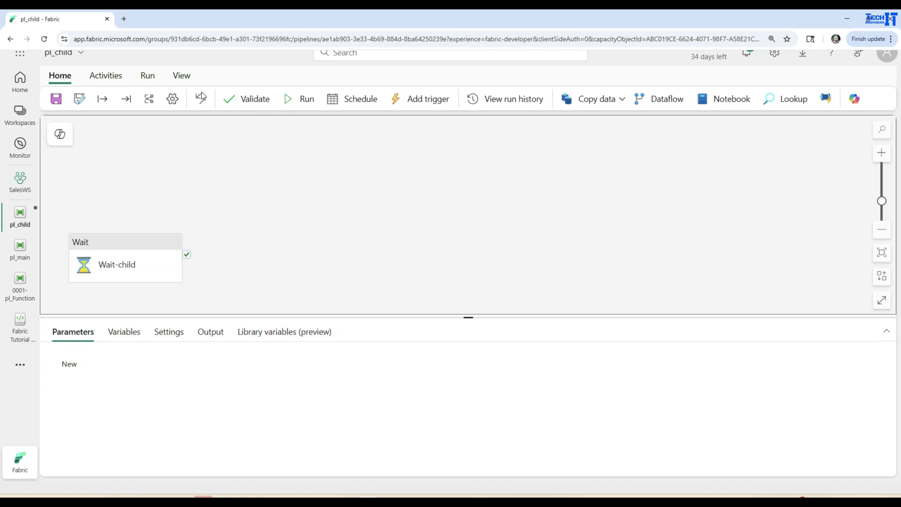
pyautogui.click(65, 100)
# - Examine the event source types offered for a trigger on the pl_main pipeline and close the trigger setup without creating one
pyautogui.click(21, 253)
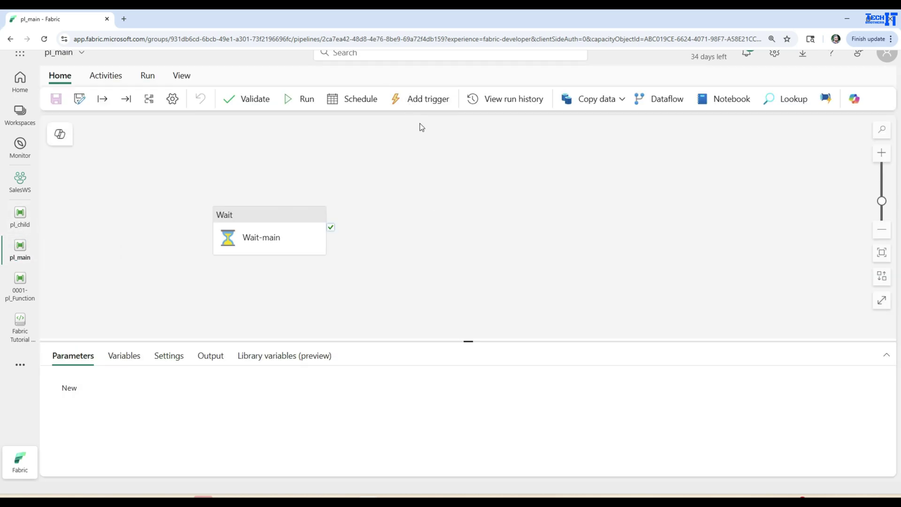
pyautogui.click(413, 100)
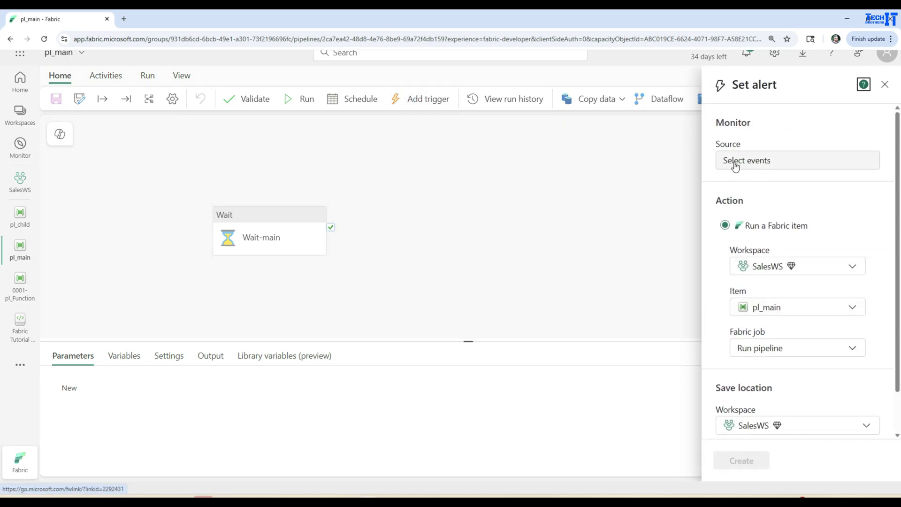
pyautogui.click(750, 162)
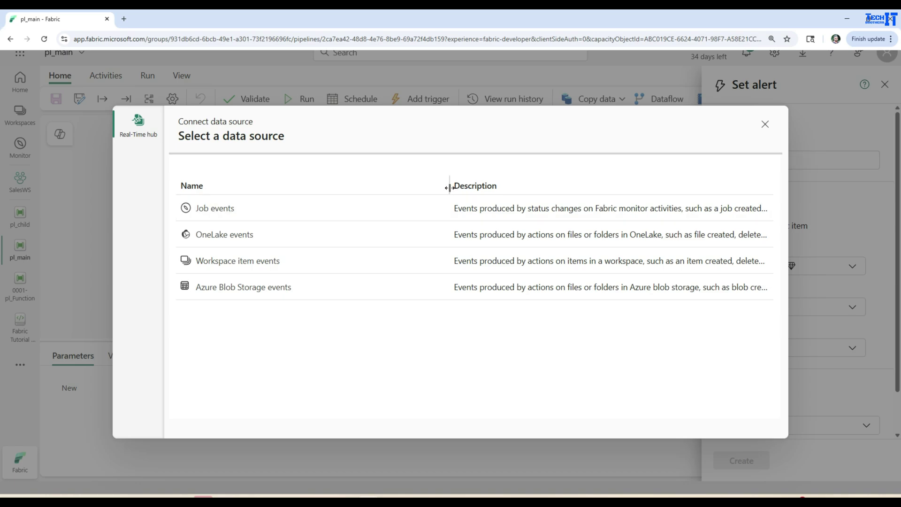
pyautogui.moveTo(447, 185); pyautogui.dragTo(262, 200)
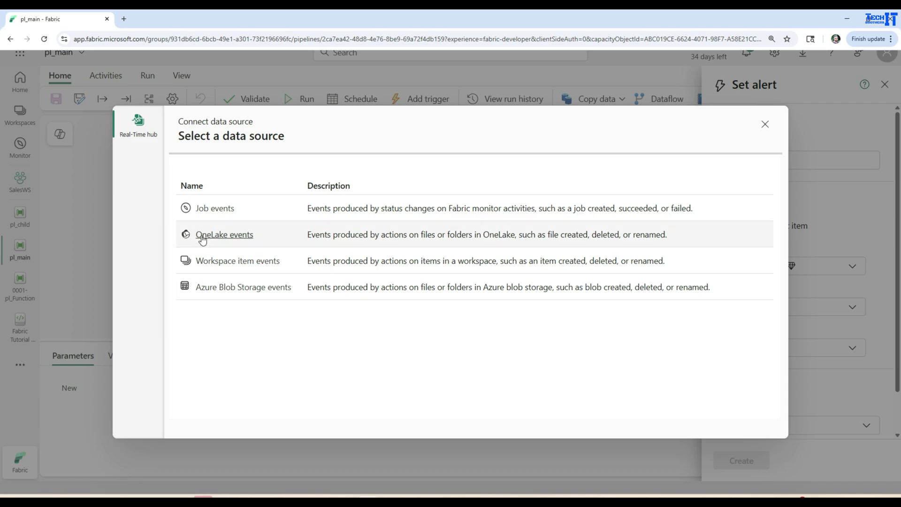
pyautogui.click(765, 124)
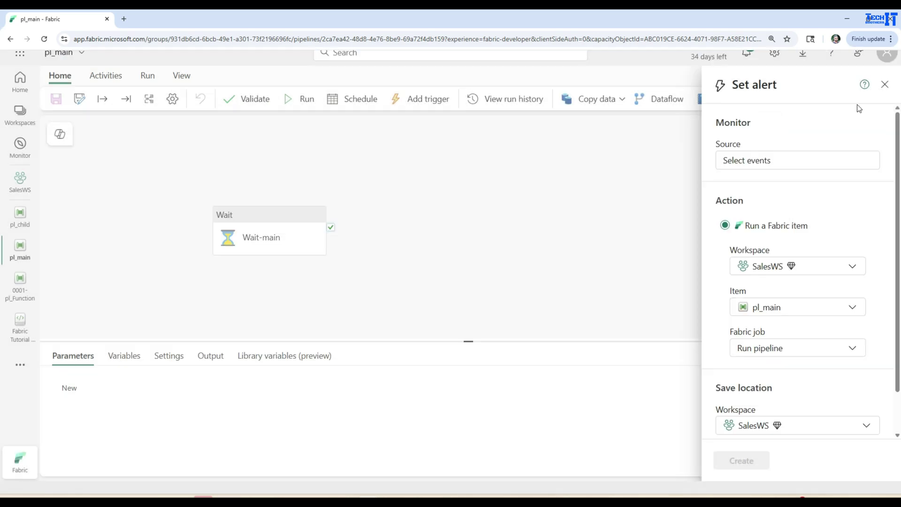
pyautogui.click(884, 85)
# - Start a new trigger on the pl_child pipeline with Job events as its data source
pyautogui.click(22, 221)
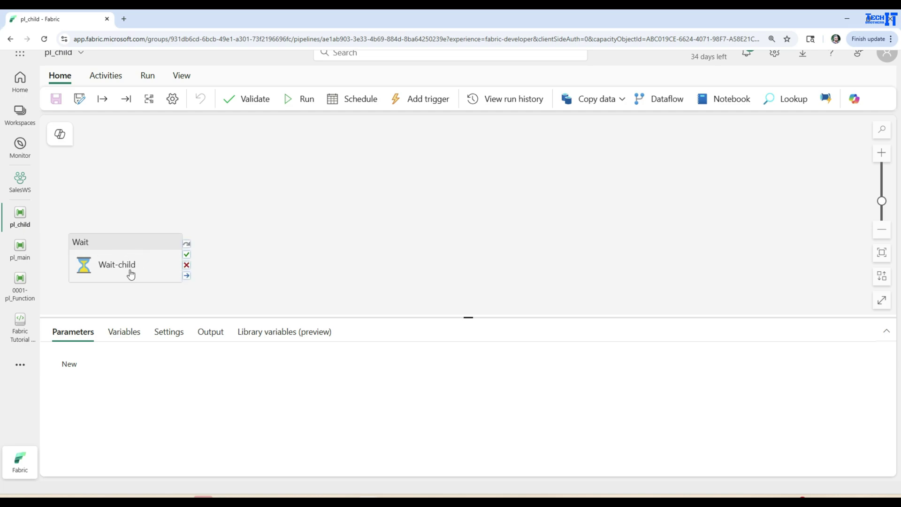
pyautogui.click(420, 98)
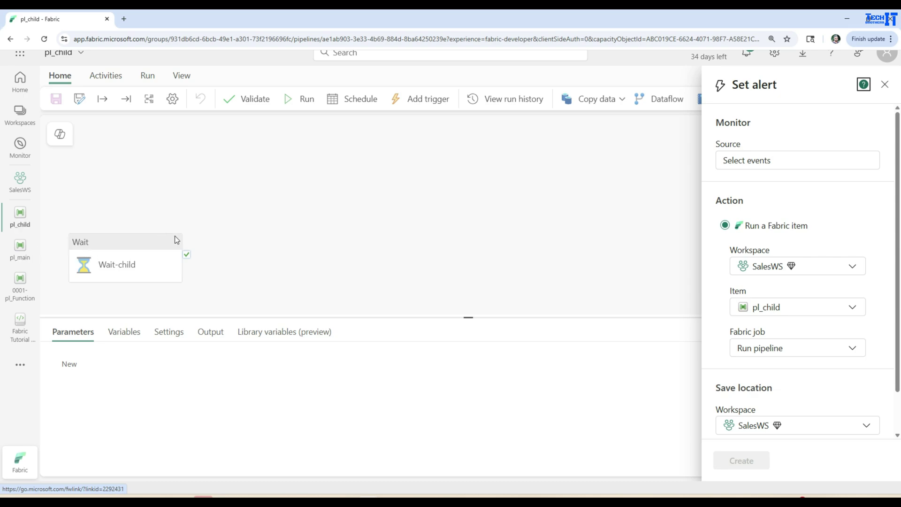
pyautogui.click(773, 162)
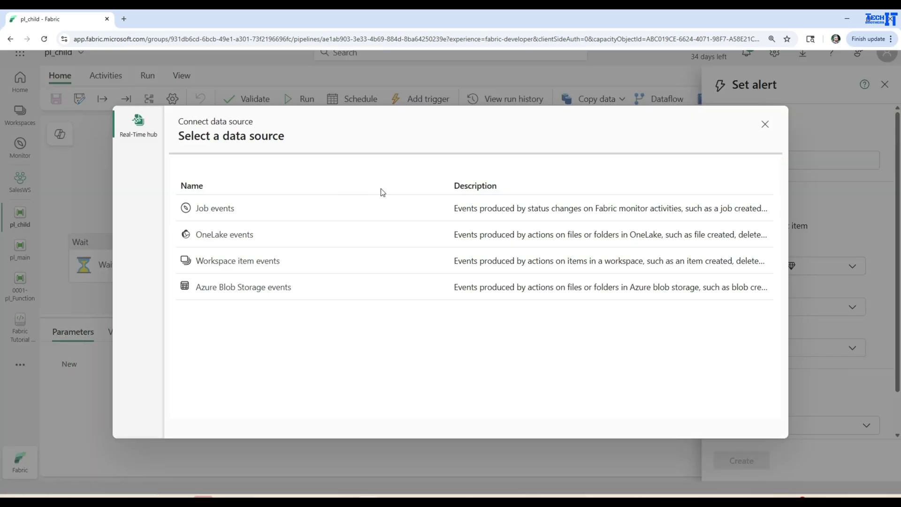
pyautogui.moveTo(449, 186); pyautogui.dragTo(319, 188)
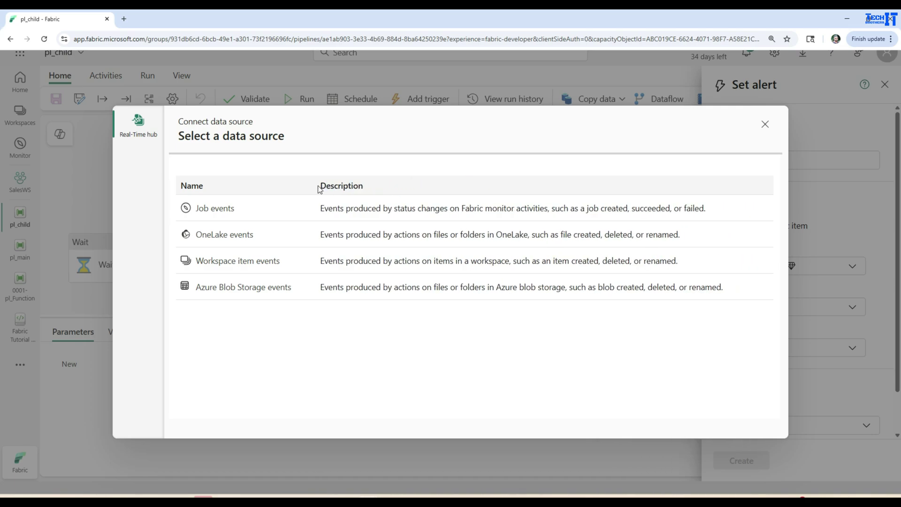
pyautogui.click(224, 209)
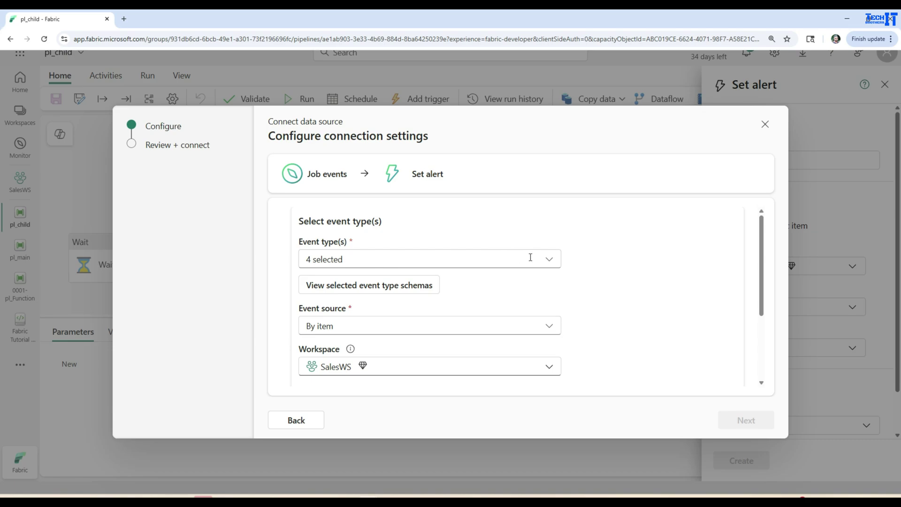
# - Restrict the trigger's event types to Microsoft.Fabric.JobEvents.ItemJobSucceeded only
pyautogui.click(548, 259)
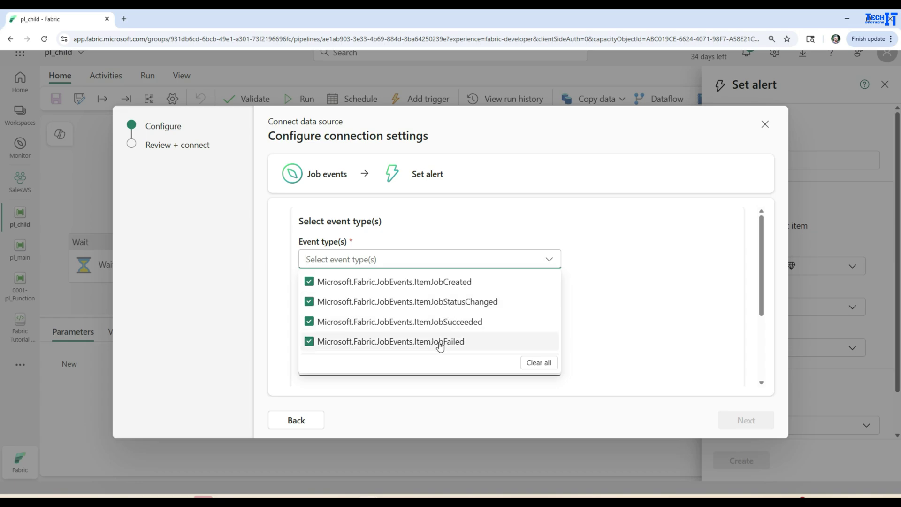
pyautogui.click(538, 365)
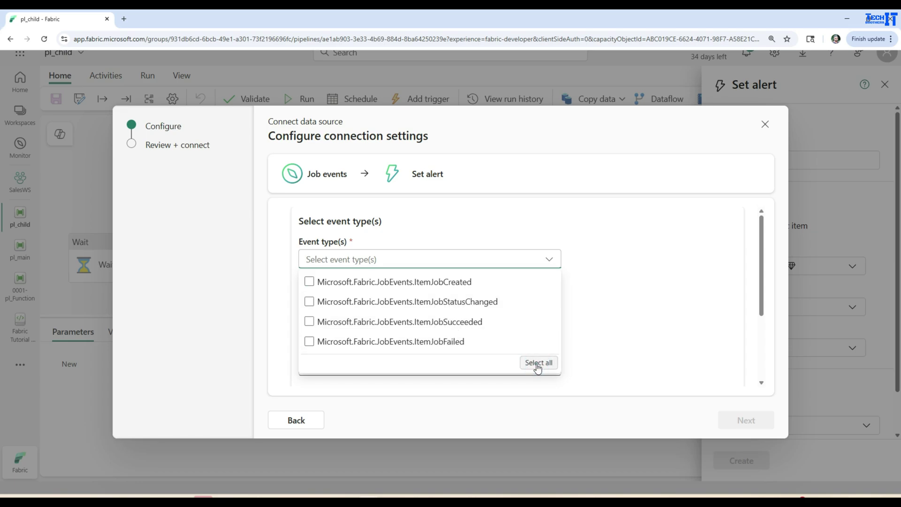
pyautogui.click(311, 323)
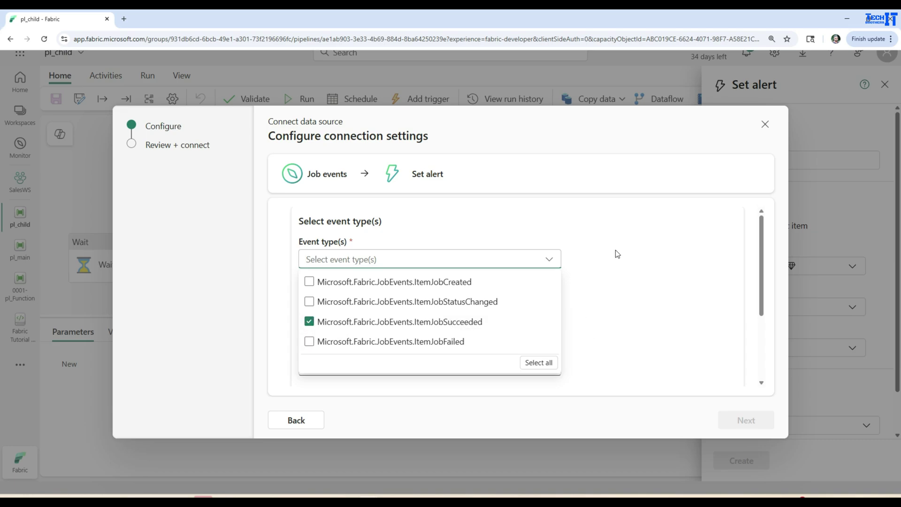
pyautogui.click(662, 276)
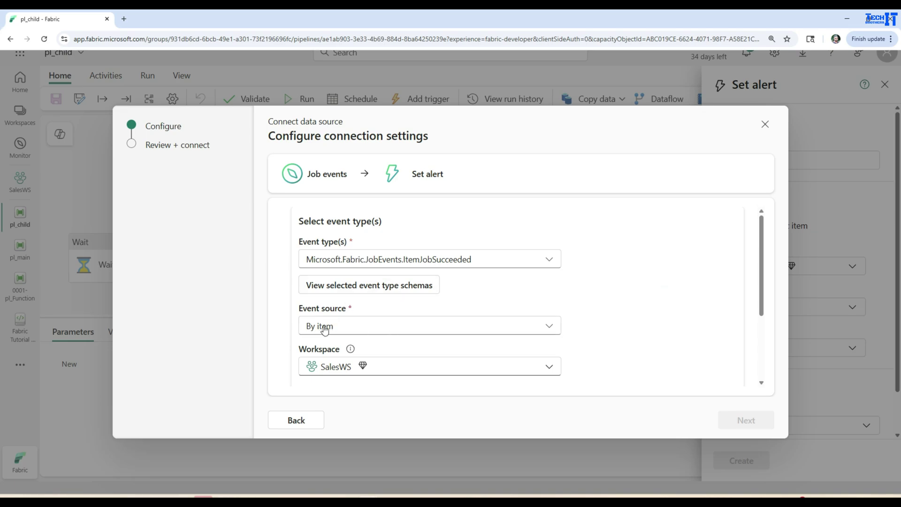
# - Choose the pl_main pipeline in the SalesWS workspace as the item whose job events are monitored
pyautogui.scroll(-2, 602, 323)
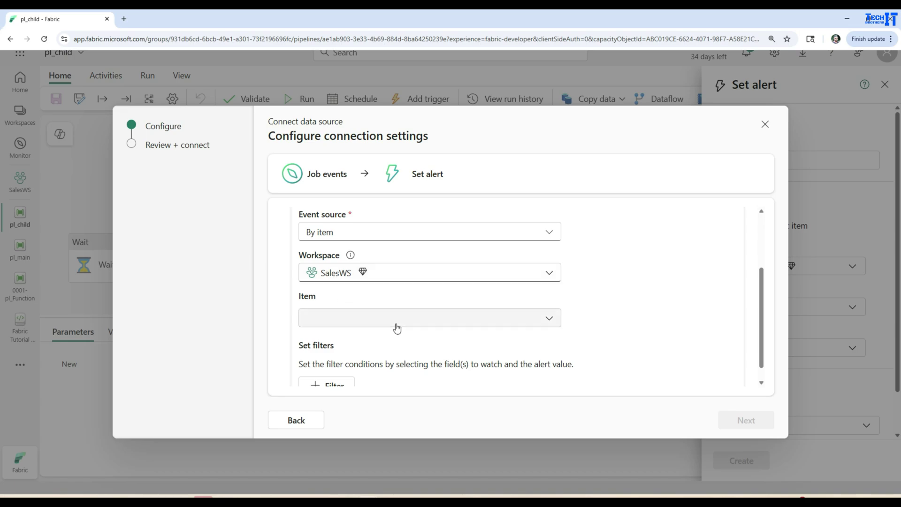
pyautogui.click(418, 319)
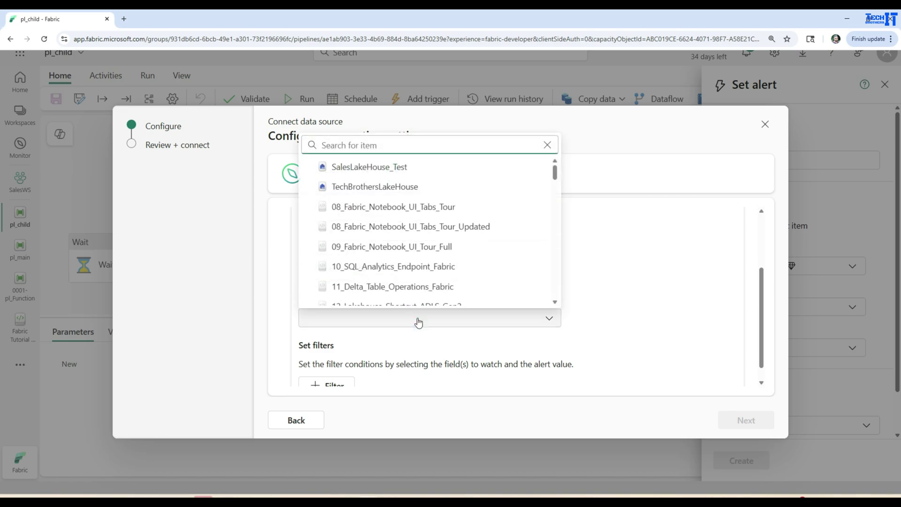
pyautogui.write('pl')
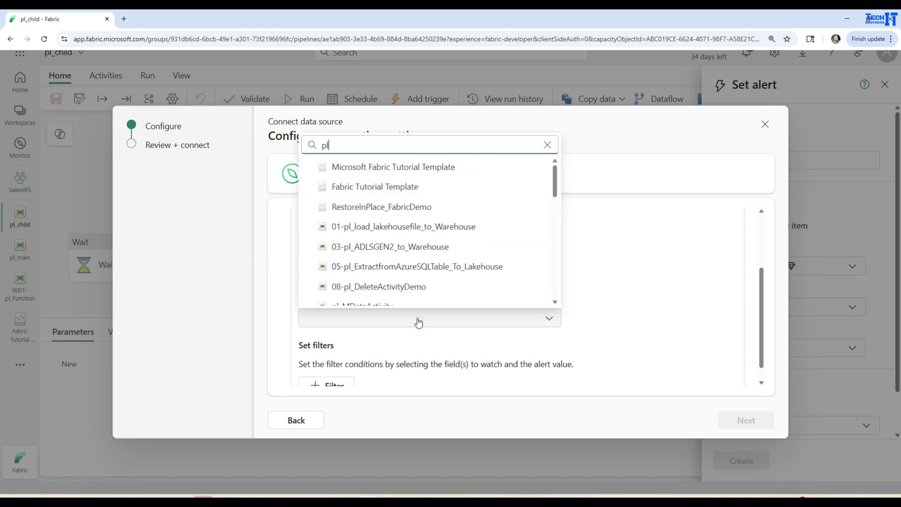
pyautogui.write('_ma')
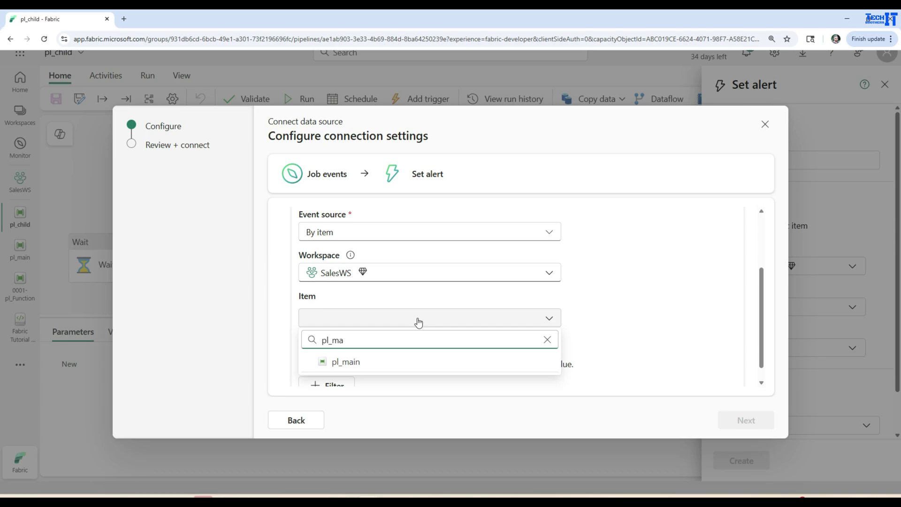
pyautogui.click(357, 362)
pyautogui.scroll(-1, 612, 307)
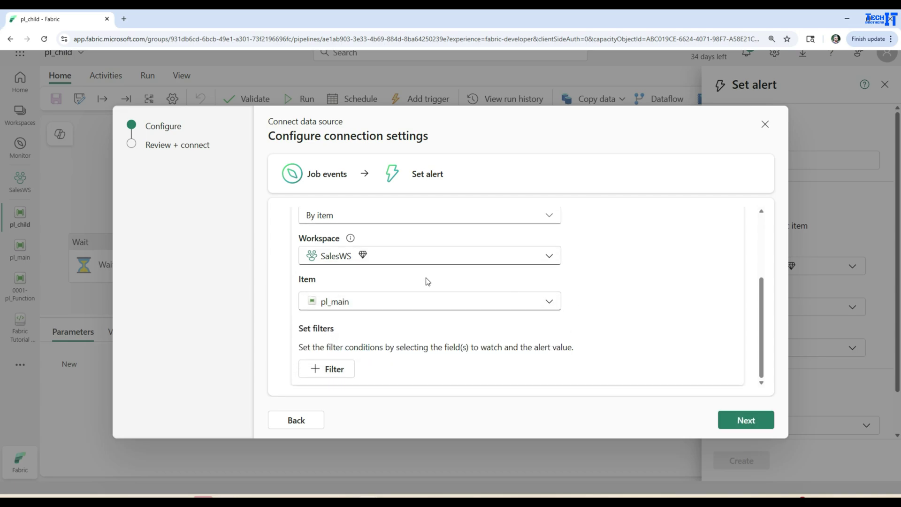
# - Examine the fields and operators available for an event filter, and remove the empty filter condition
pyautogui.click(345, 371)
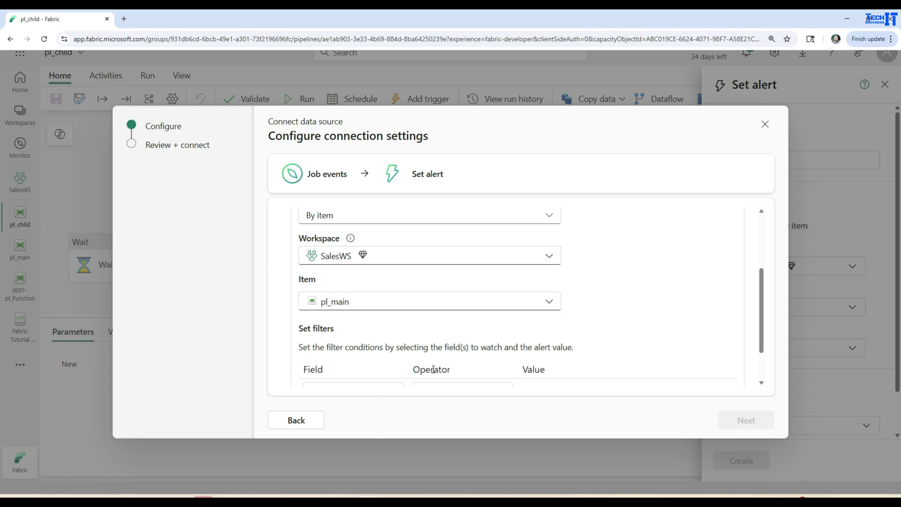
pyautogui.scroll(-1, 597, 339)
pyautogui.click(388, 339)
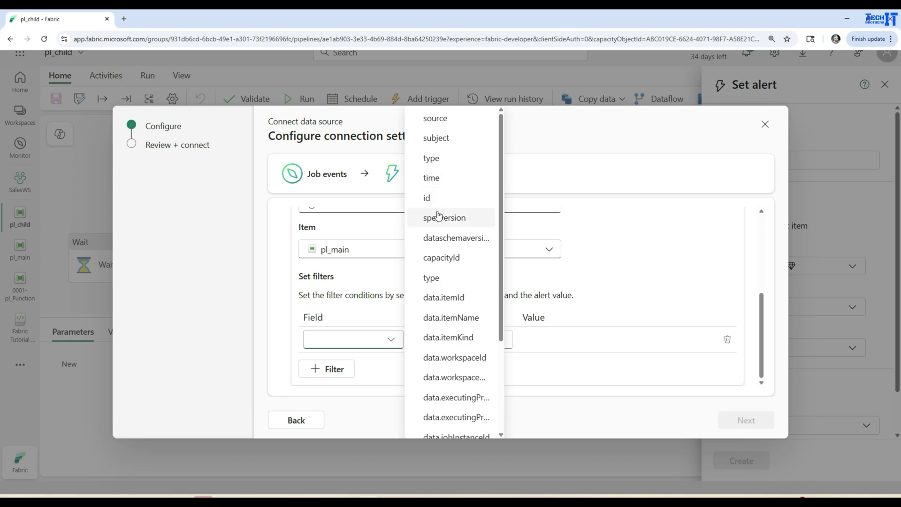
pyautogui.scroll(-3, 443, 287)
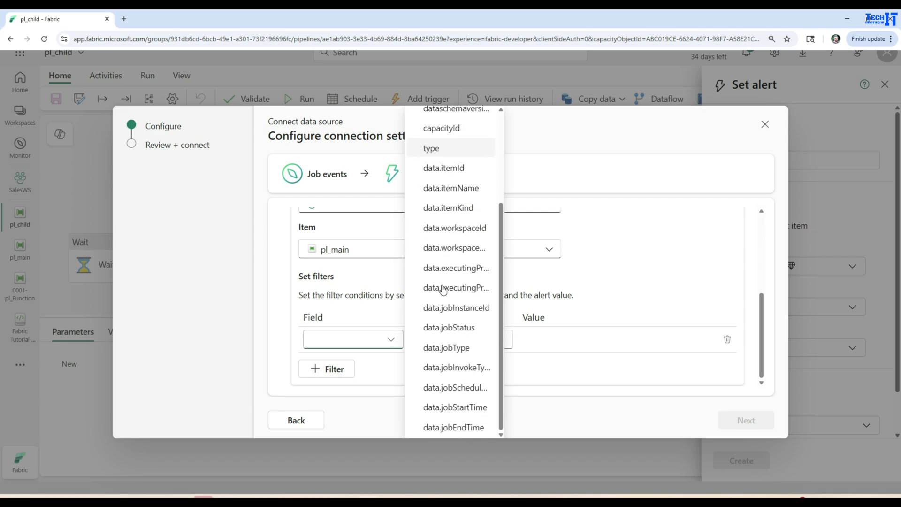
pyautogui.scroll(4, 439, 266)
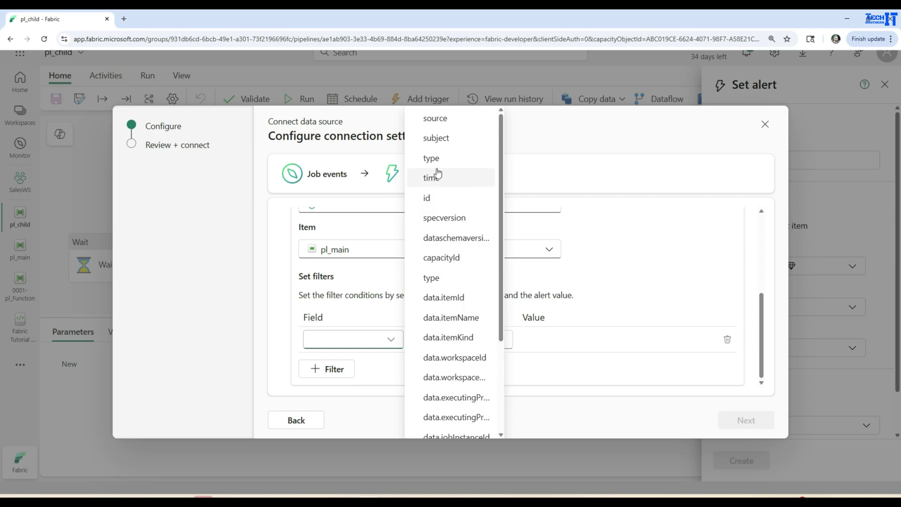
pyautogui.scroll(-3, 459, 264)
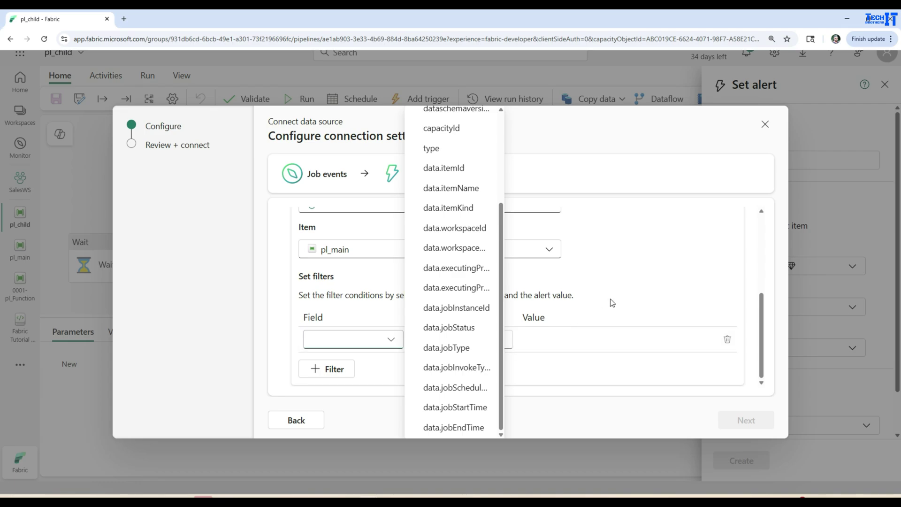
pyautogui.click(623, 298)
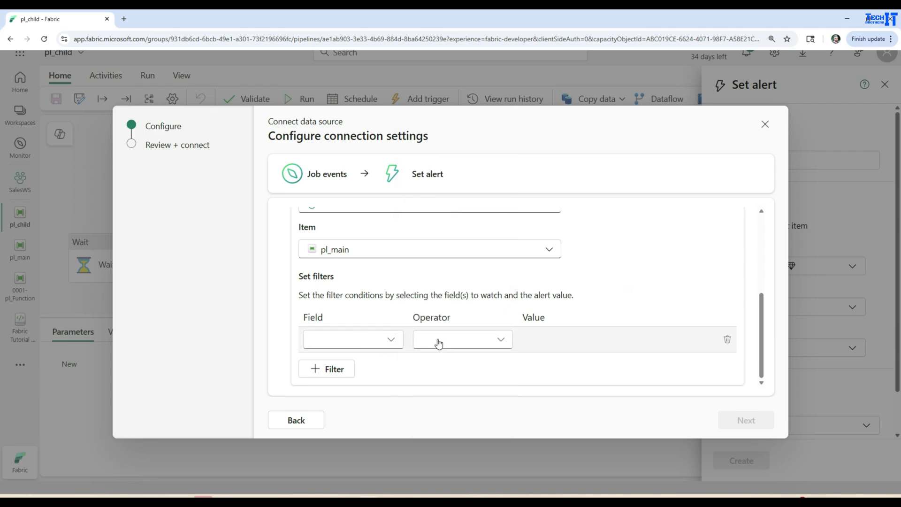
pyautogui.click(453, 341)
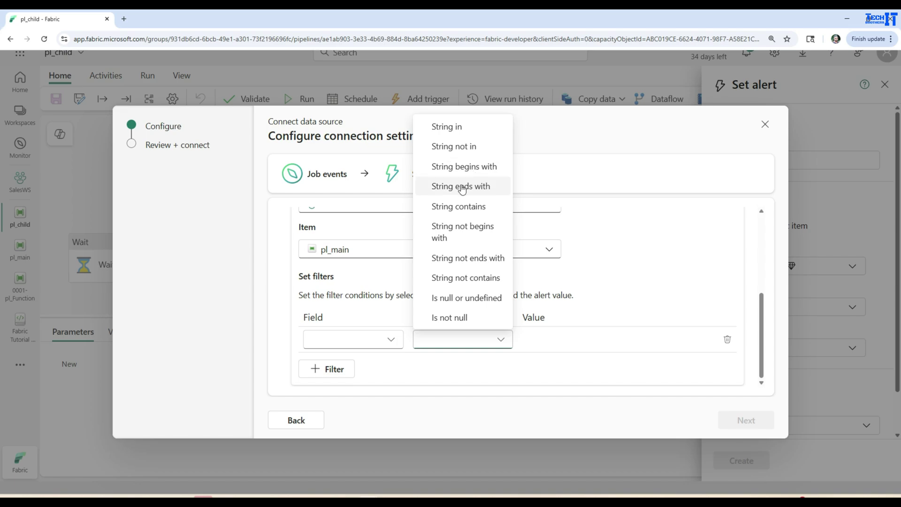
pyautogui.click(611, 300)
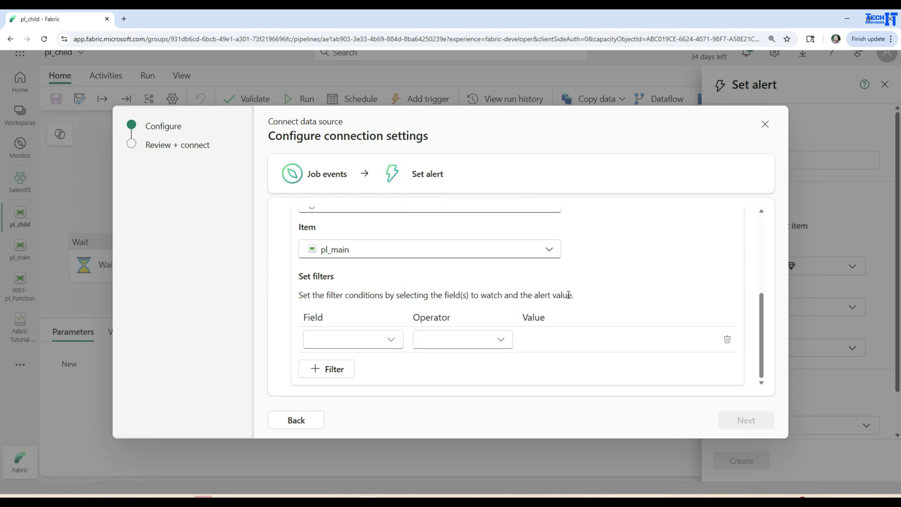
pyautogui.click(613, 248)
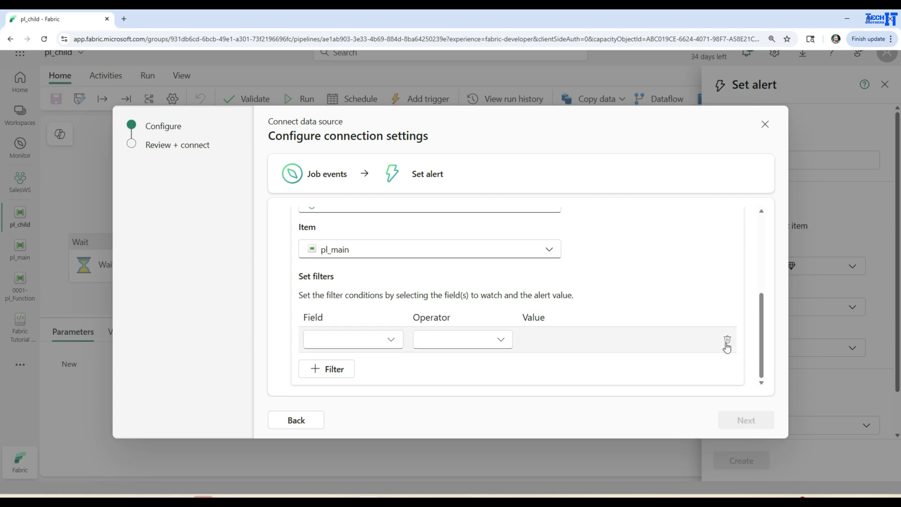
pyautogui.click(727, 339)
# - Review the event type, source, workspace and item of the job events connection and save it
pyautogui.scroll(3, 625, 320)
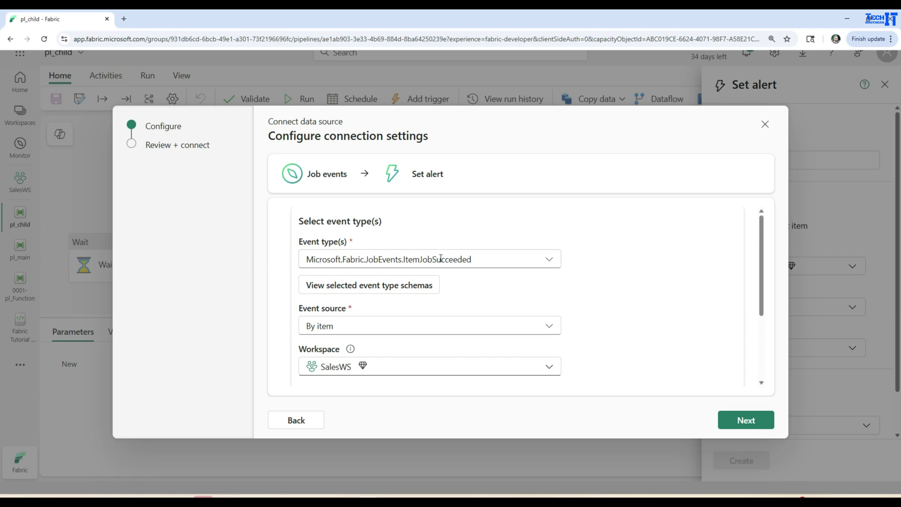
pyautogui.click(733, 414)
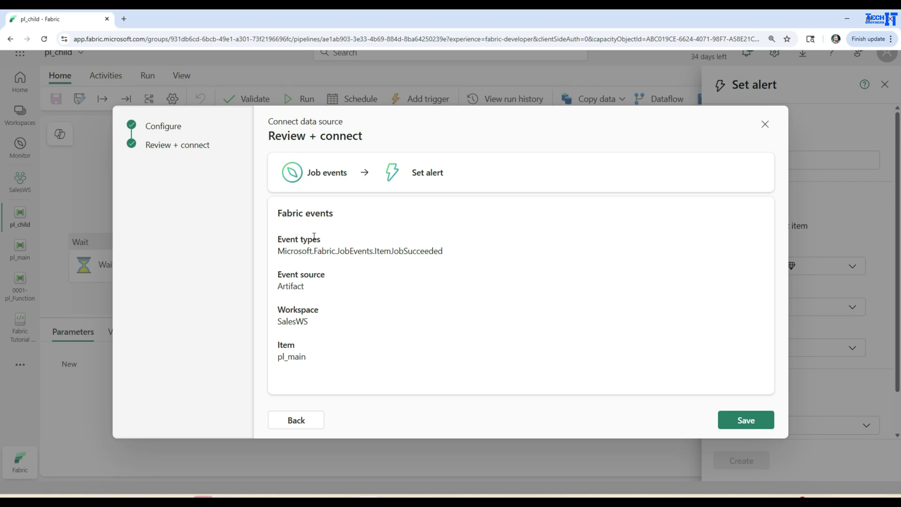
pyautogui.tripleClick(278, 212)
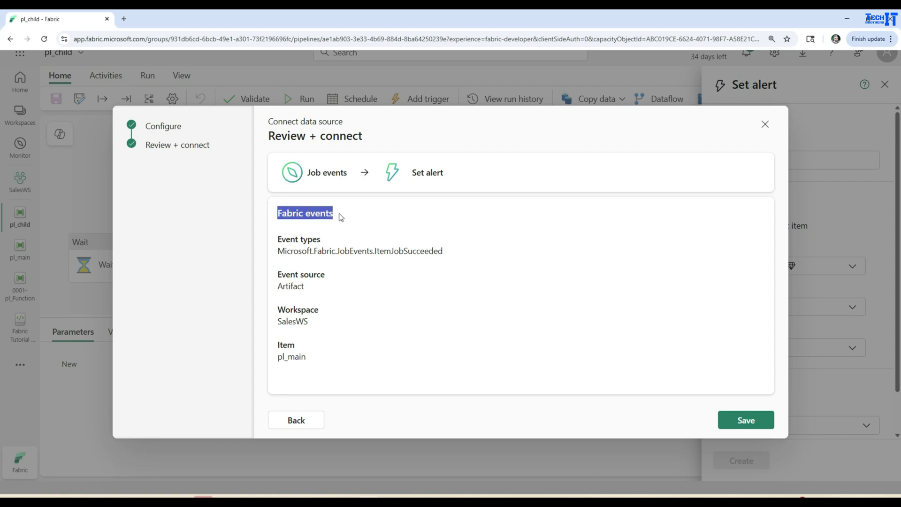
pyautogui.moveTo(453, 253); pyautogui.dragTo(275, 244)
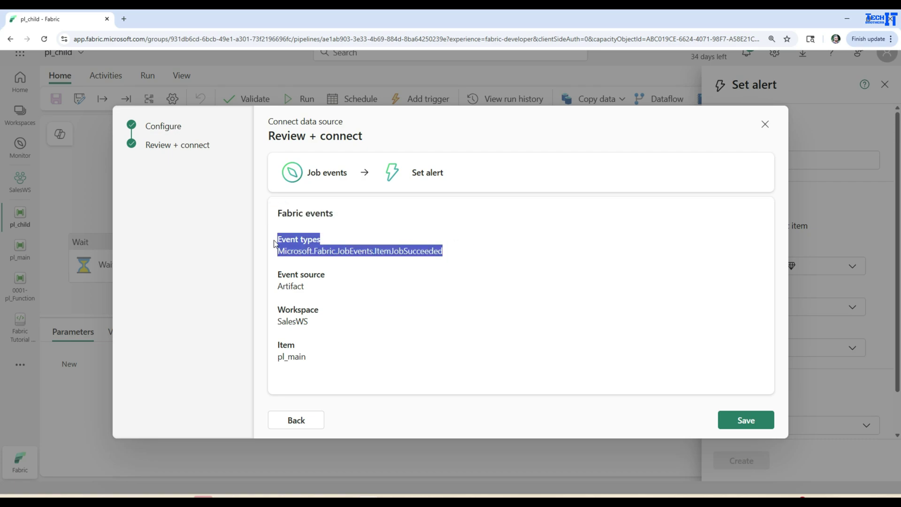
pyautogui.moveTo(316, 287); pyautogui.dragTo(279, 278)
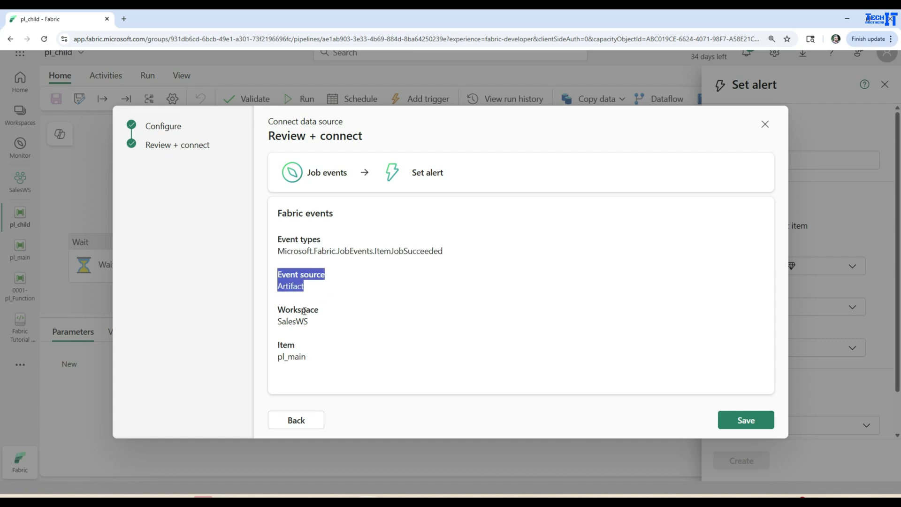
pyautogui.moveTo(318, 316); pyautogui.dragTo(278, 309)
pyautogui.click(313, 359)
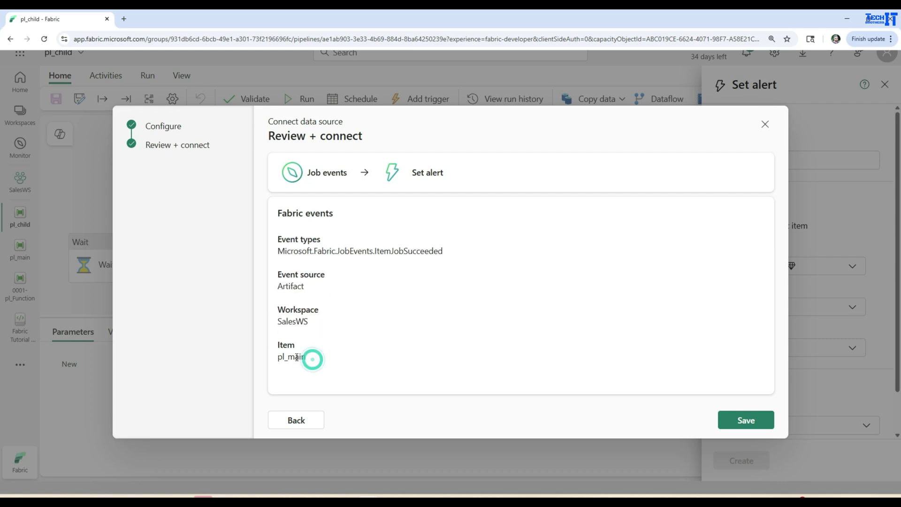
pyautogui.moveTo(297, 358); pyautogui.dragTo(276, 350)
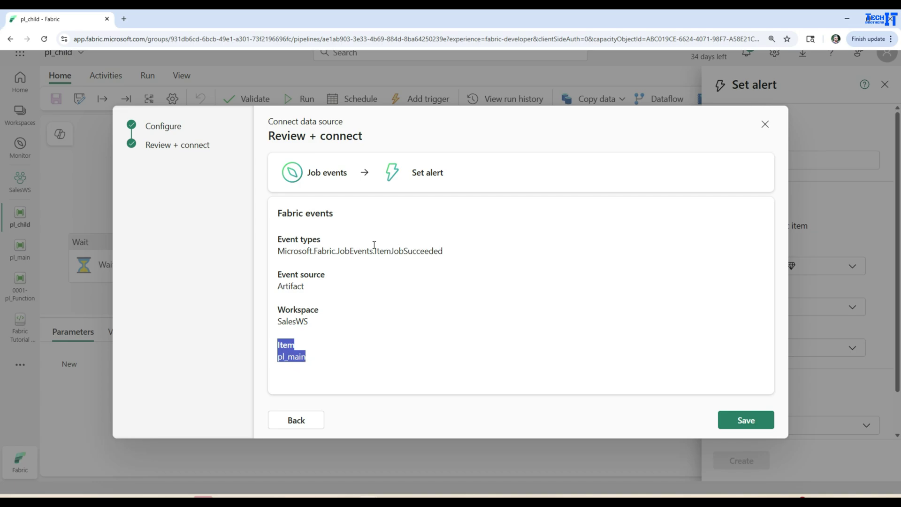
pyautogui.click(742, 419)
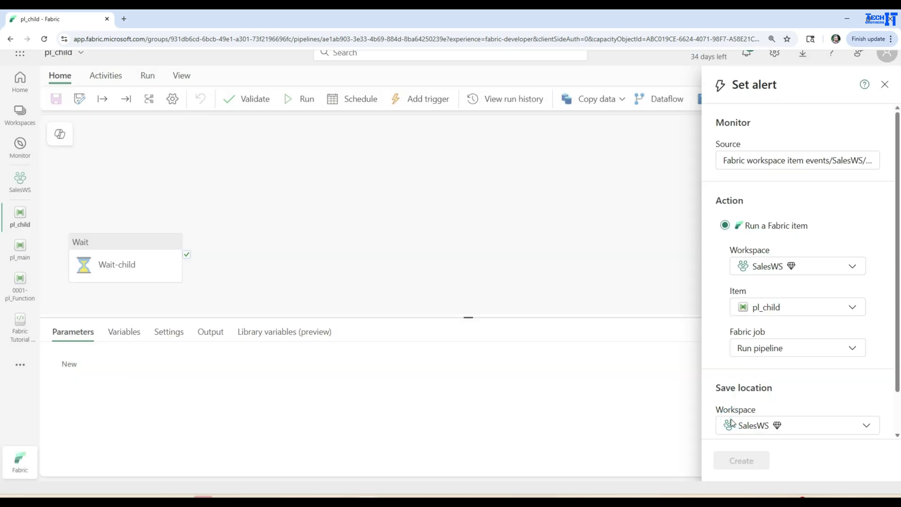
# - Save the alert to a new activator item named My Child Trigger in the SalesWS workspace and create it
pyautogui.scroll(-1, 796, 302)
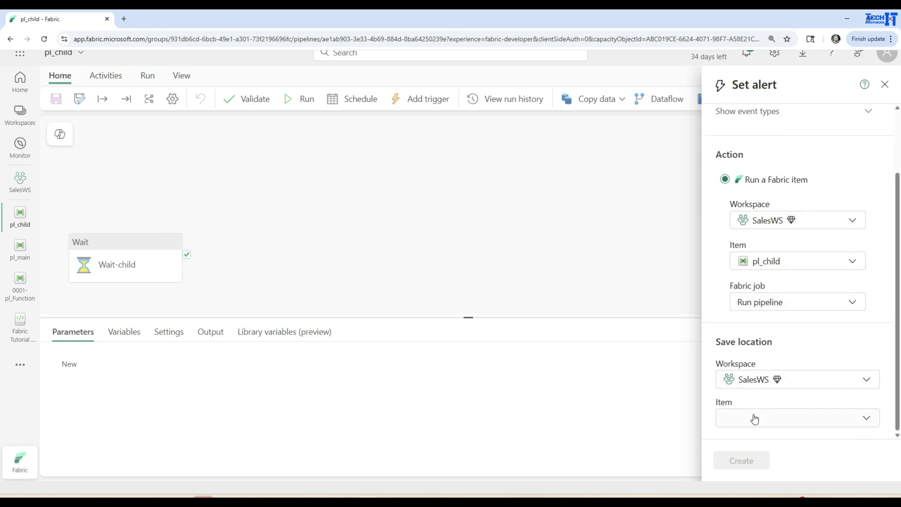
pyautogui.click(754, 419)
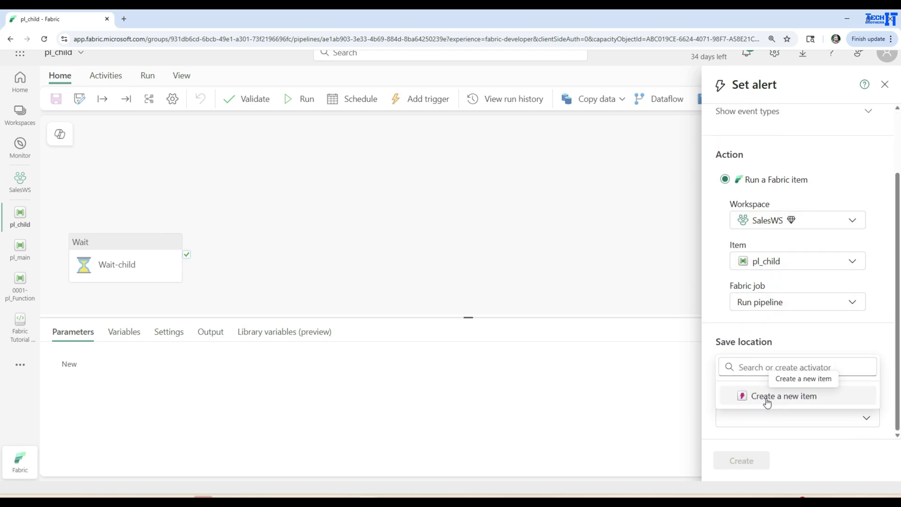
pyautogui.click(777, 400)
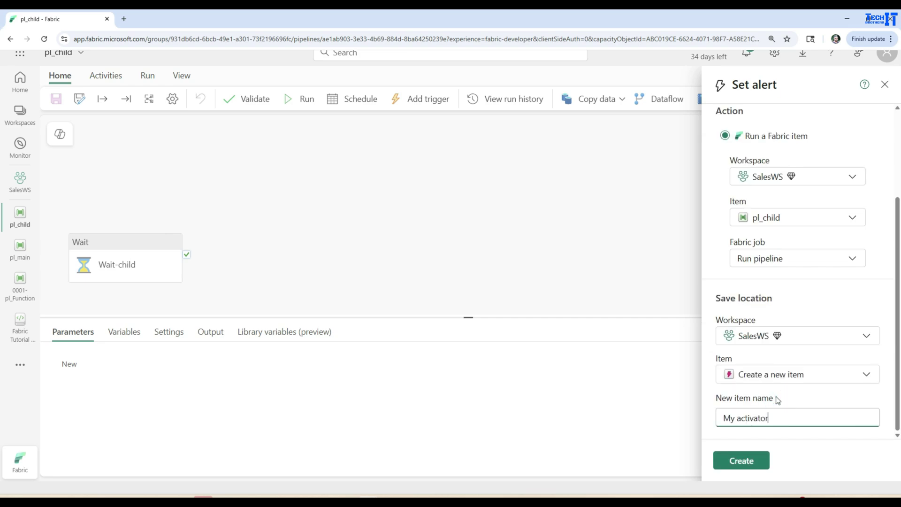
pyautogui.tripleClick(765, 418)
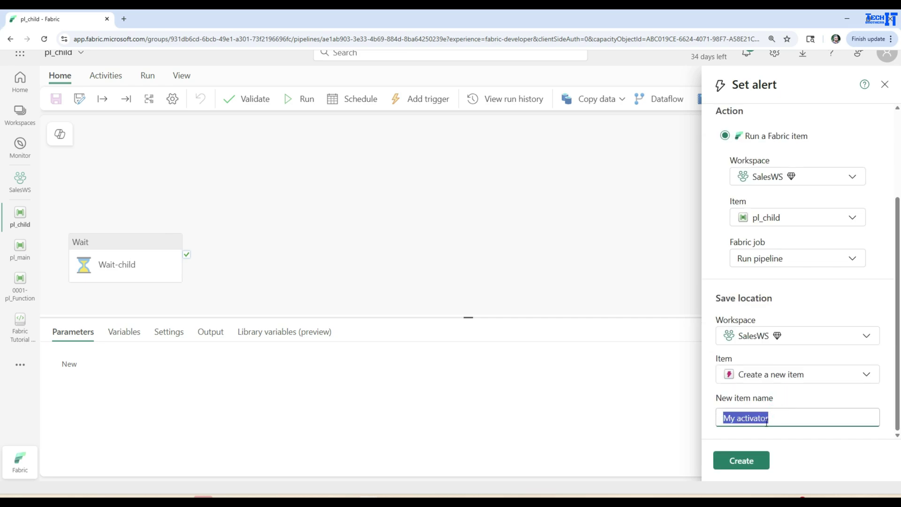
pyautogui.write('My Child T')
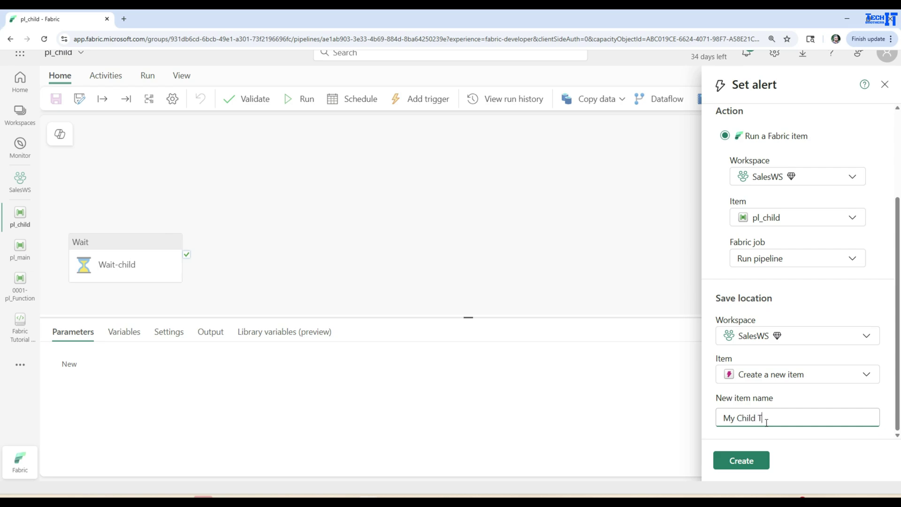
pyautogui.write('rigger')
pyautogui.click(755, 459)
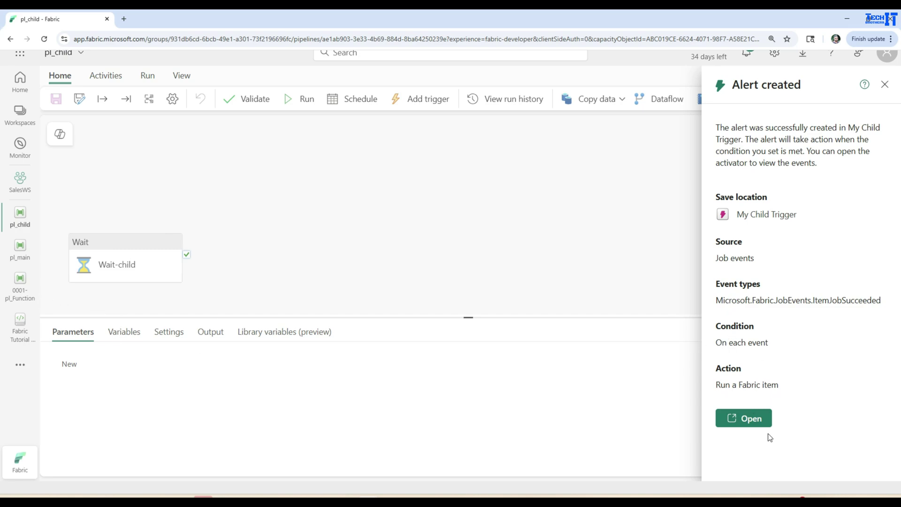
# - Open the new activator from the alert summary and examine the pl_main event's live feed, analytics and source details
pyautogui.moveTo(829, 301); pyautogui.dragTo(878, 301)
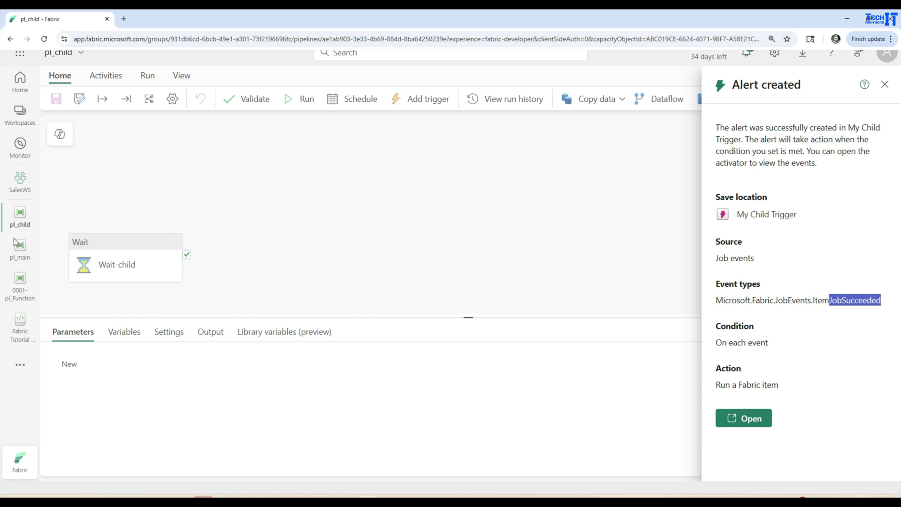
pyautogui.click(743, 420)
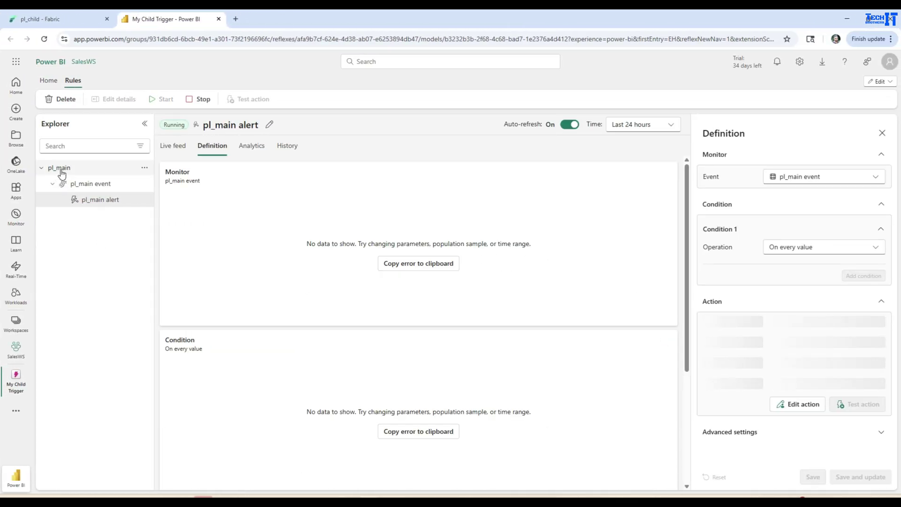
pyautogui.click(61, 171)
pyautogui.click(62, 170)
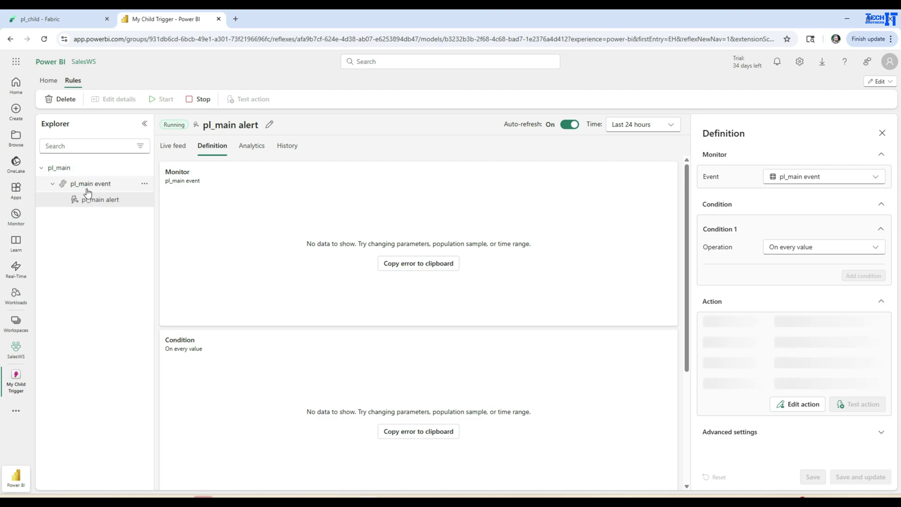
pyautogui.click(91, 187)
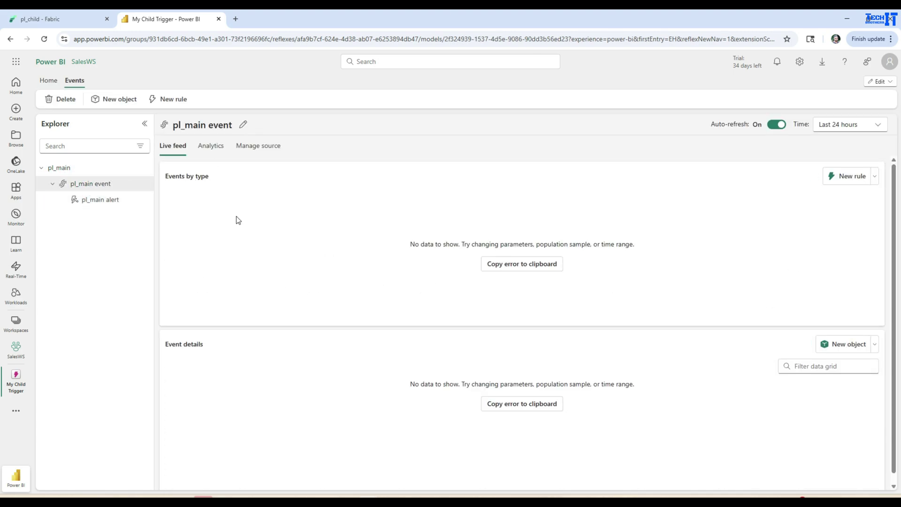
pyautogui.click(214, 147)
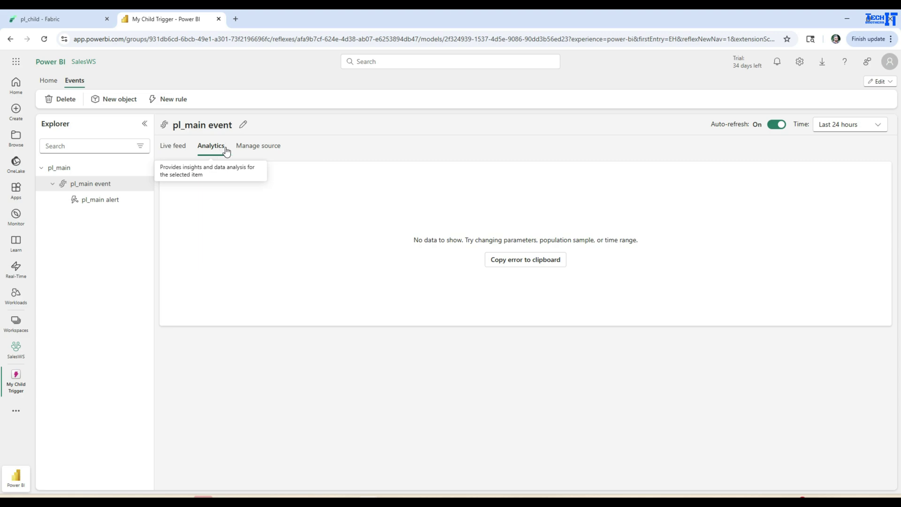
pyautogui.click(253, 147)
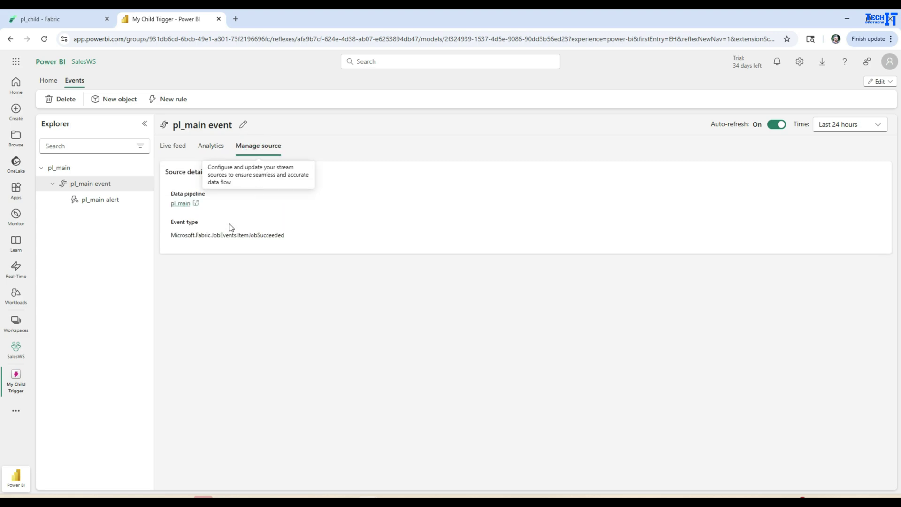
pyautogui.moveTo(298, 240); pyautogui.dragTo(243, 235)
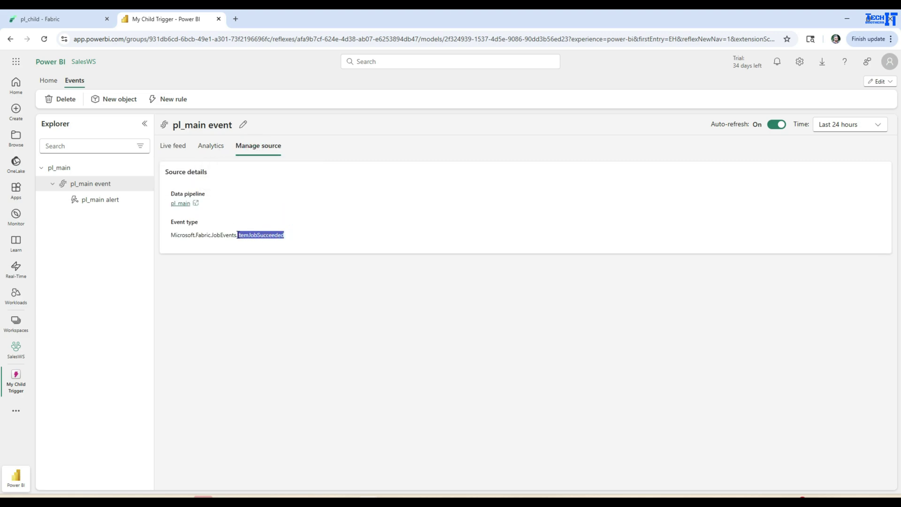
# - Examine the pl_main alert rule's definition, pl_child run action, analytics and activation history
pyautogui.click(99, 202)
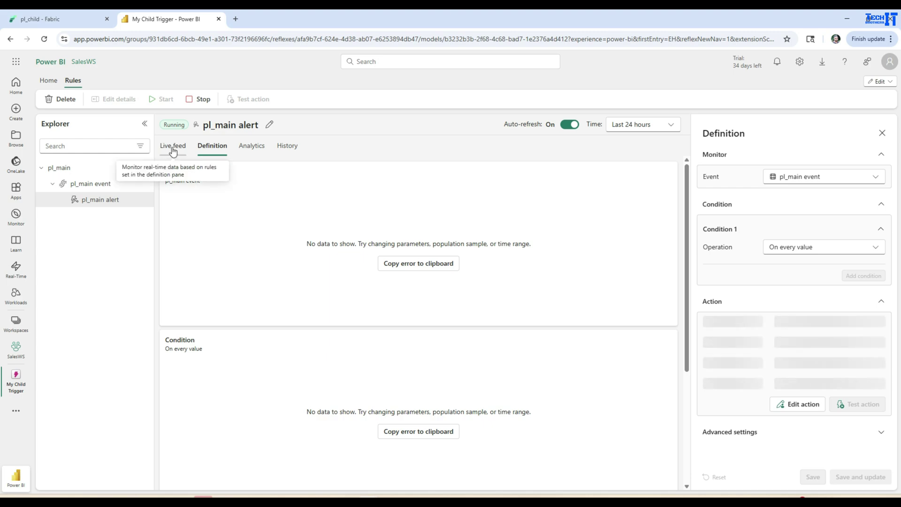
pyautogui.click(188, 149)
pyautogui.click(211, 145)
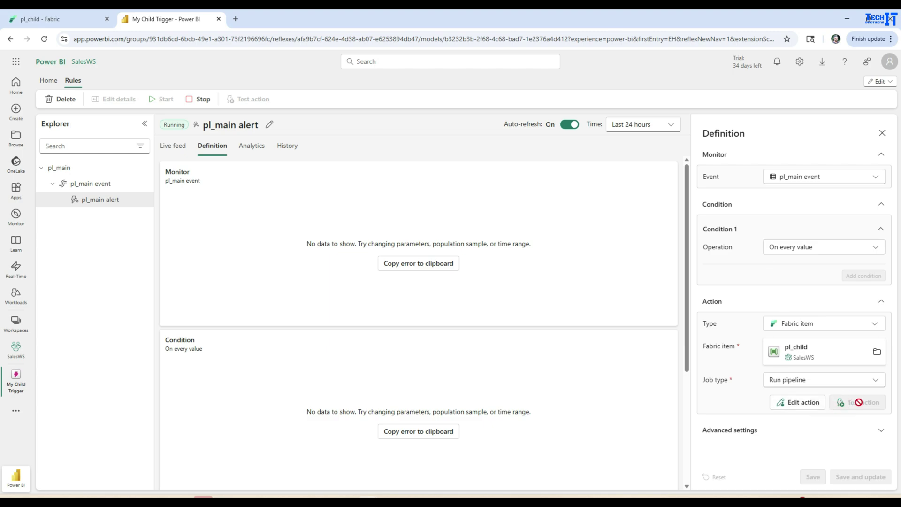
pyautogui.click(250, 146)
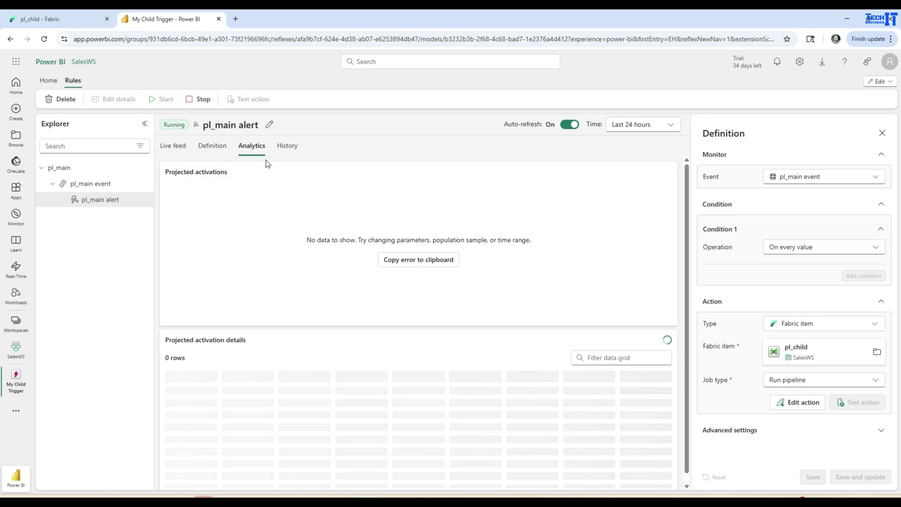
pyautogui.click(287, 146)
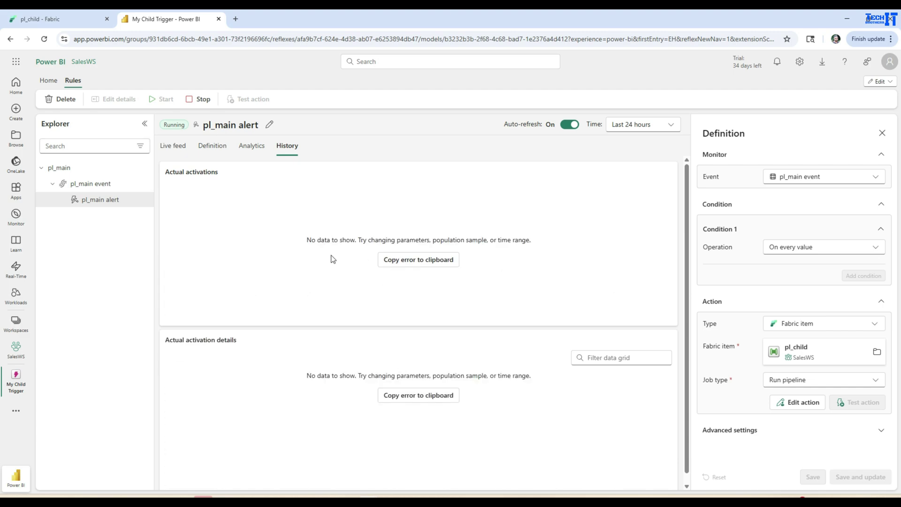
# - Return to the pl_child pipeline, dismiss the alert summary and look for the activator at the root of the SalesWS workspace
pyautogui.click(45, 21)
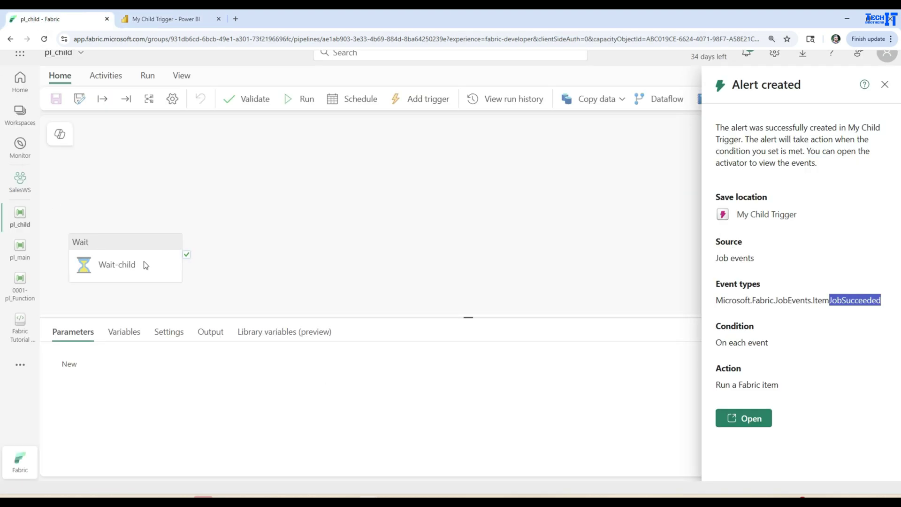
pyautogui.click(590, 256)
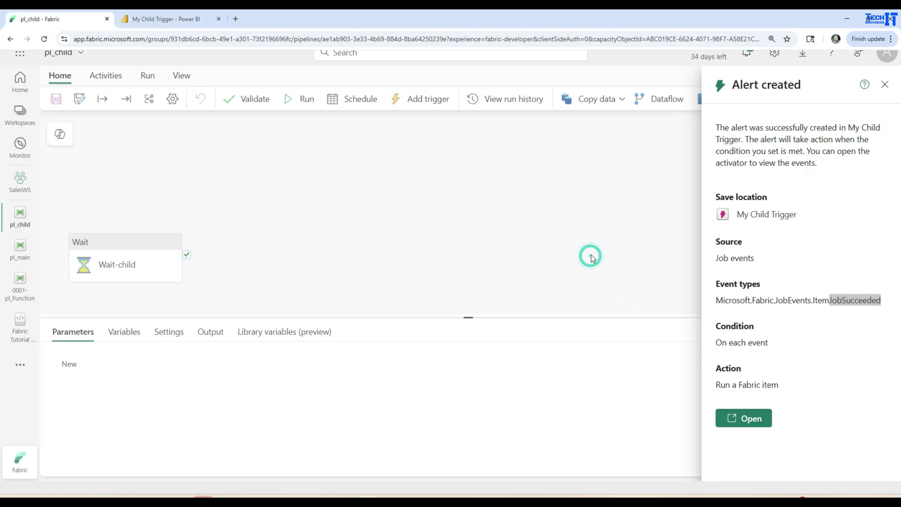
pyautogui.click(885, 85)
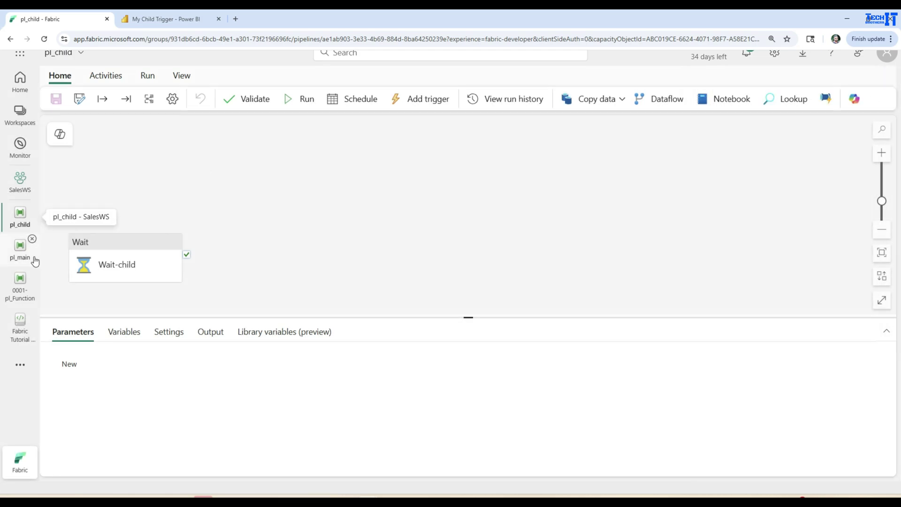
pyautogui.click(19, 184)
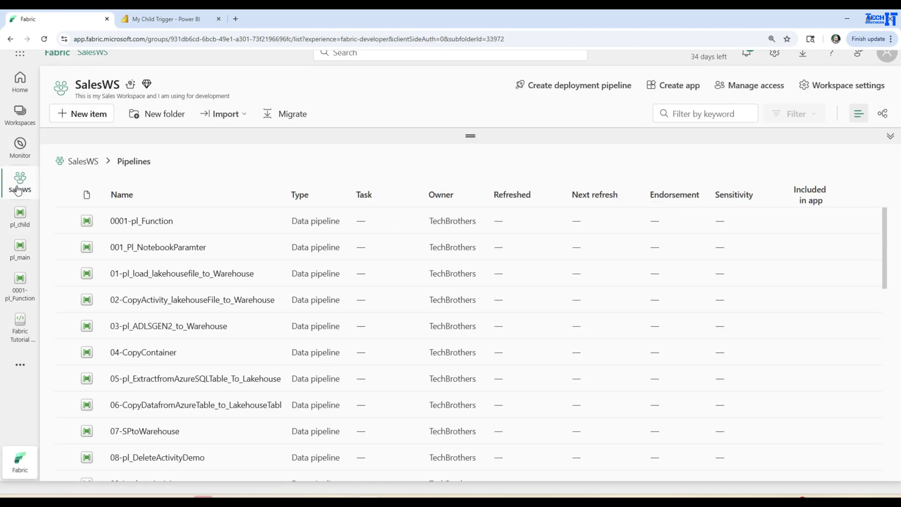
pyautogui.click(81, 161)
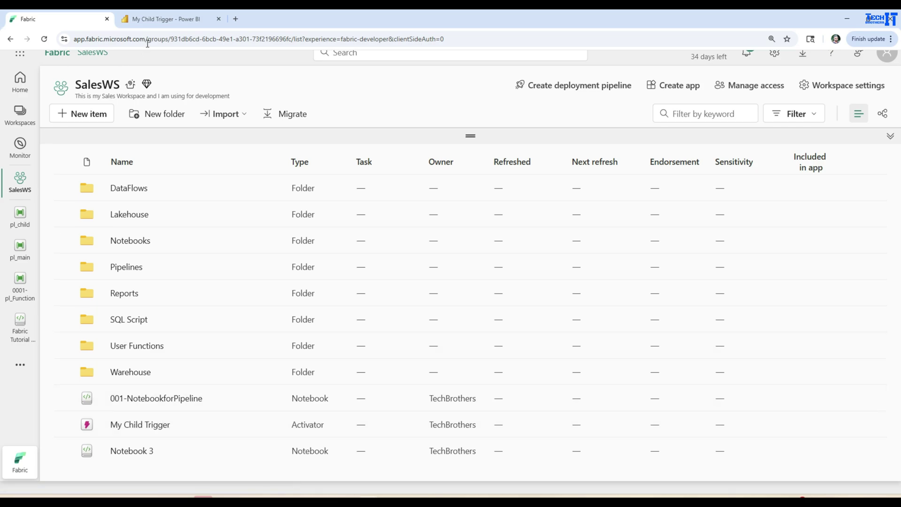
# - Open the pl_main pipeline in Fabric and run it to test the trigger
pyautogui.click(157, 20)
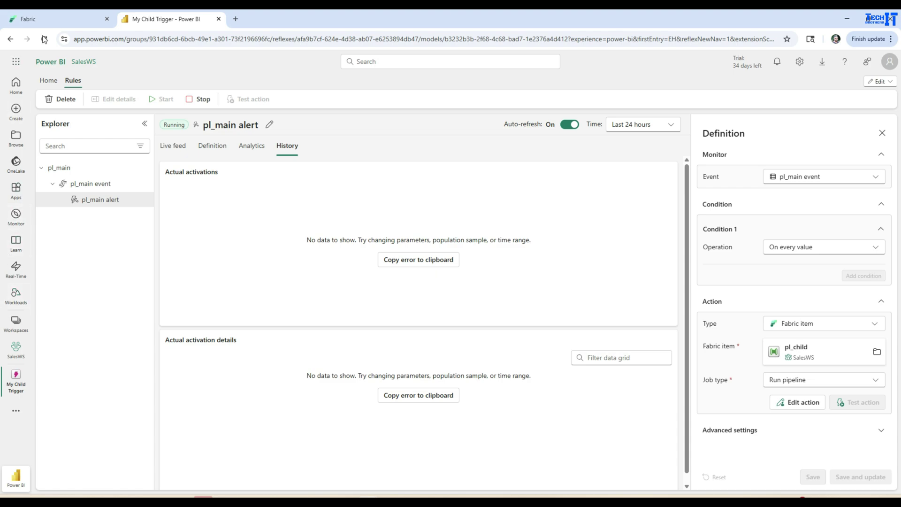
pyautogui.click(49, 21)
pyautogui.click(20, 246)
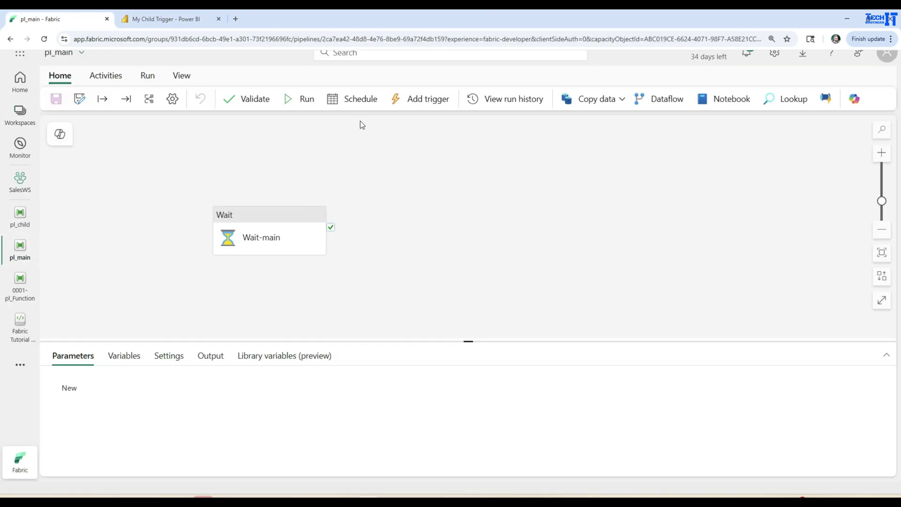
pyautogui.click(297, 100)
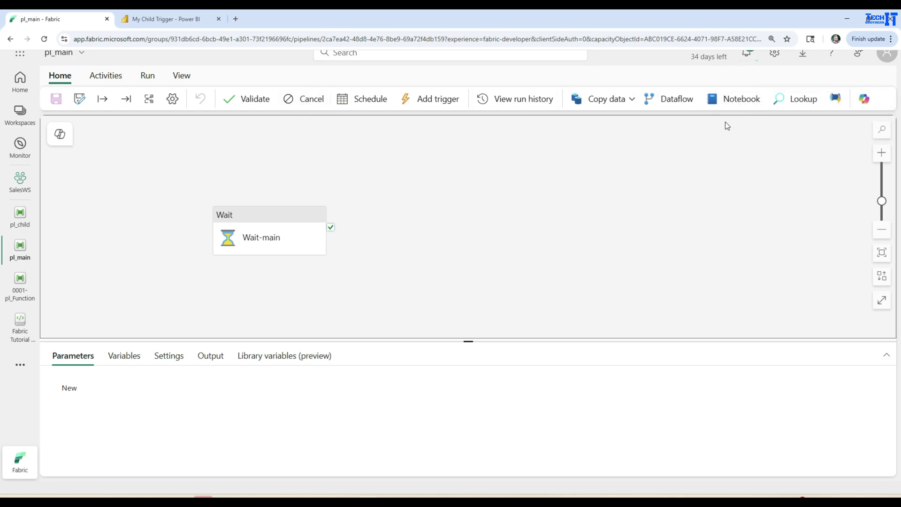
# - Check the pl_main run in the Monitor hub, narrowing the Activity name column and refreshing the activity list
pyautogui.click(24, 152)
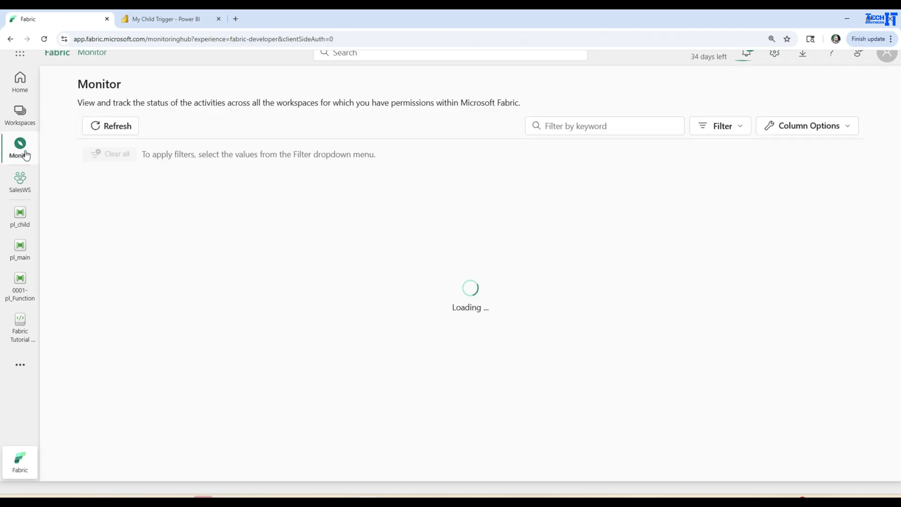
pyautogui.click(113, 129)
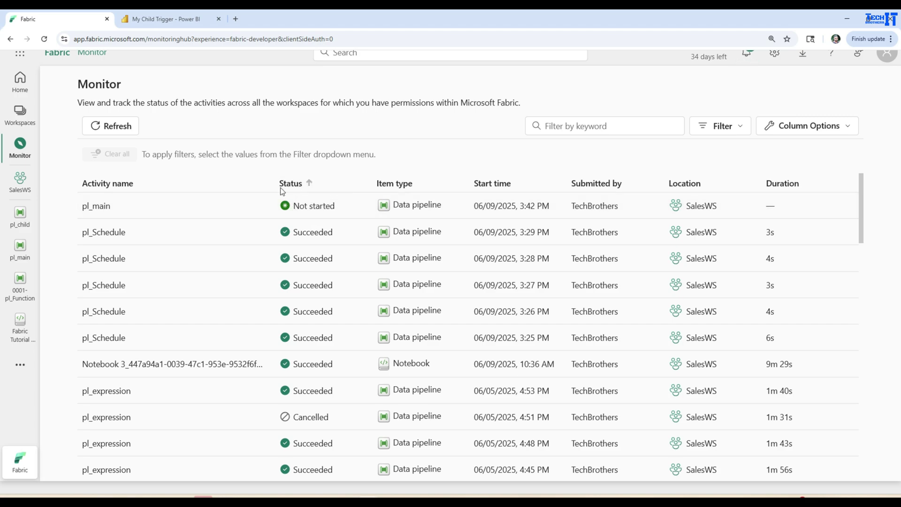
pyautogui.moveTo(272, 182); pyautogui.dragTo(198, 183)
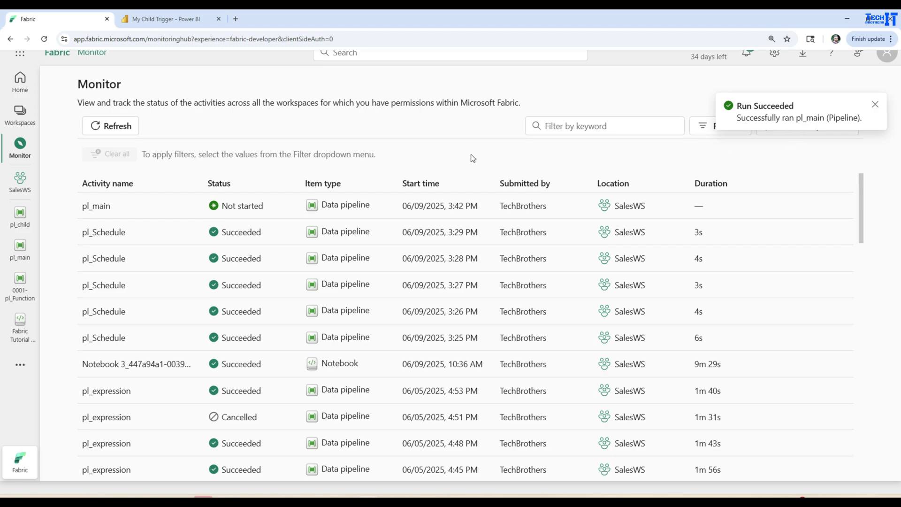
pyautogui.moveTo(315, 197)
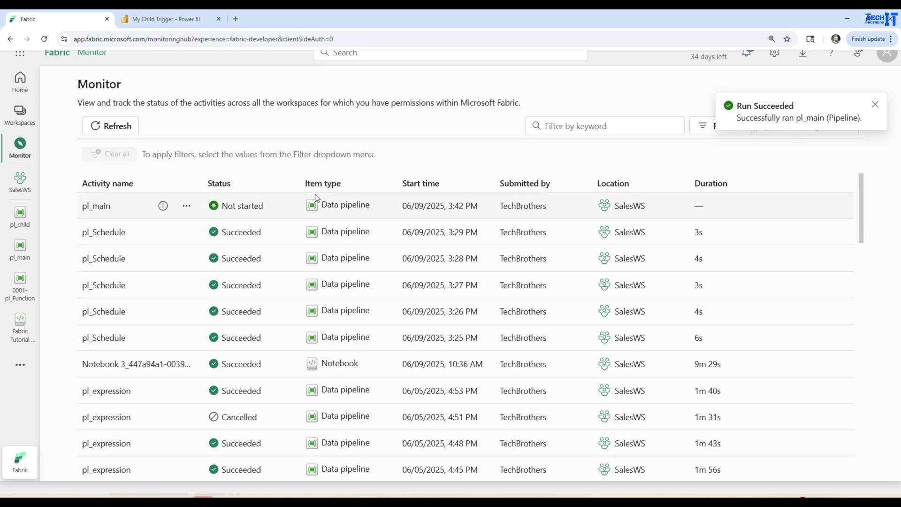
pyautogui.click(119, 132)
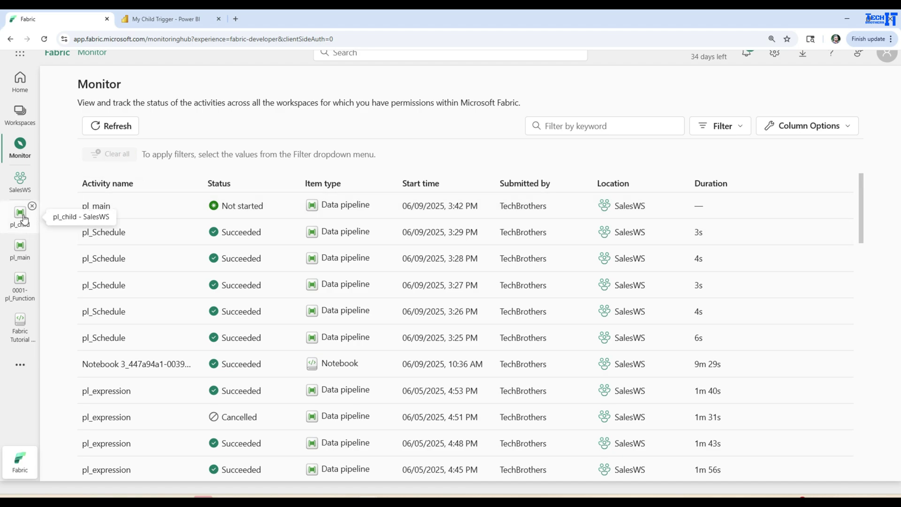
pyautogui.click(118, 127)
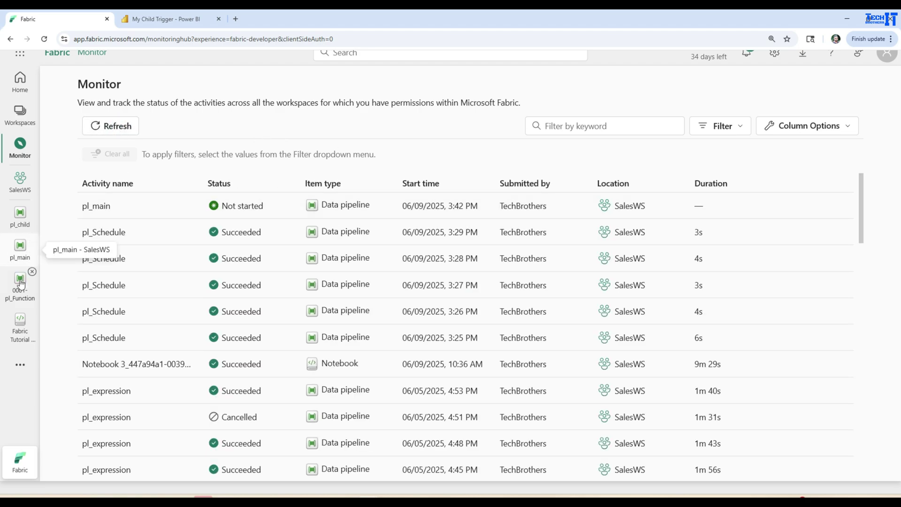
# - Check the run output in the pl_main pipeline, and refresh the Monitor hub again to look for the pl_child run
pyautogui.click(20, 247)
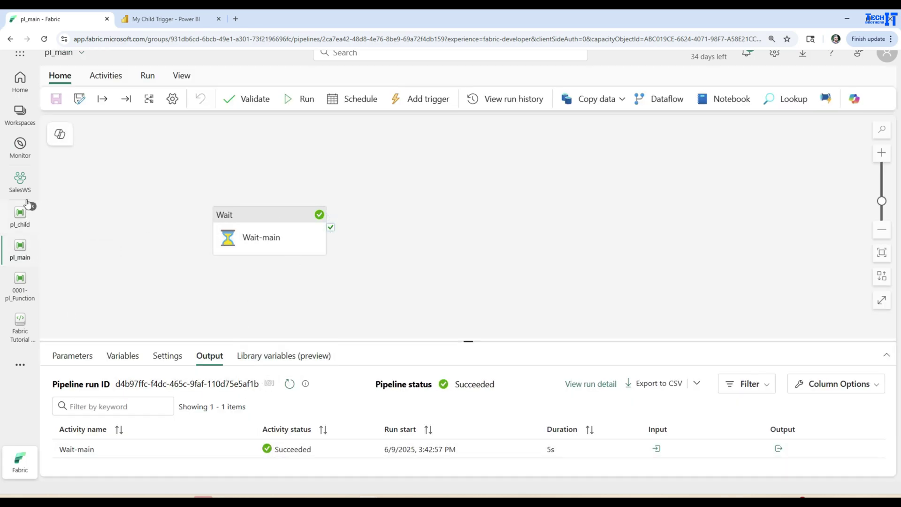
pyautogui.click(21, 150)
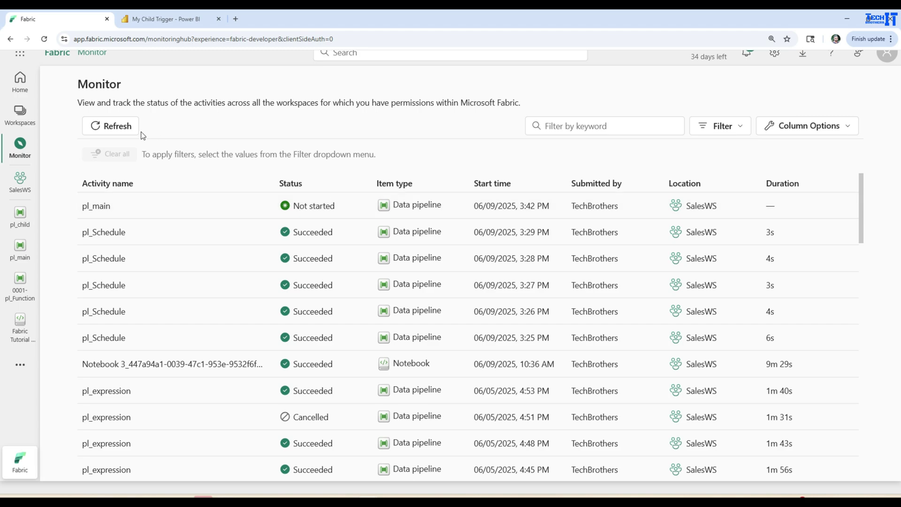
pyautogui.click(126, 131)
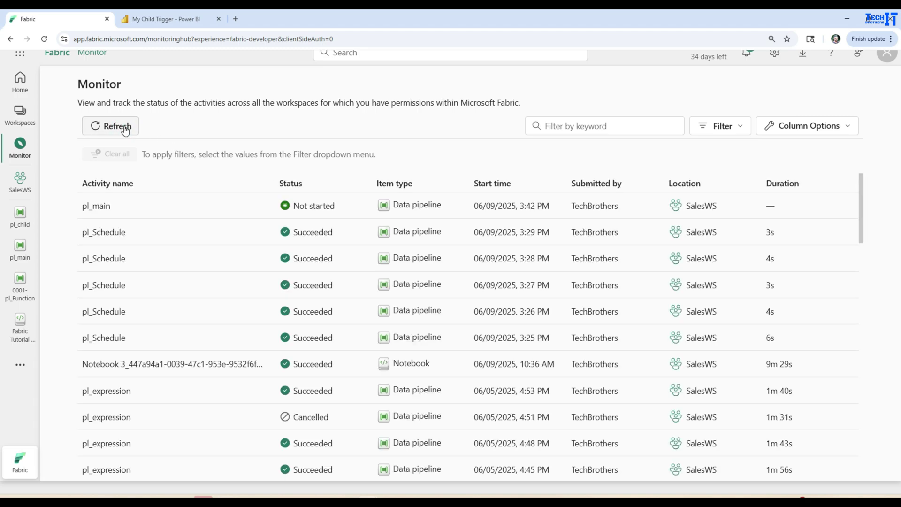
pyautogui.click(125, 131)
pyautogui.click(125, 131)
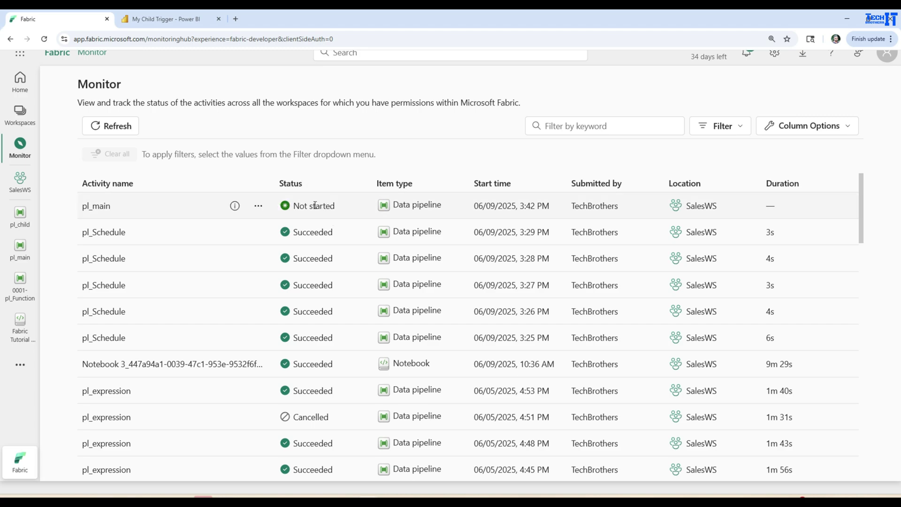
# - Refresh the Monitor hub's activity list and look through it for a pl_child run, checking the latest pl_main start time
pyautogui.click(122, 125)
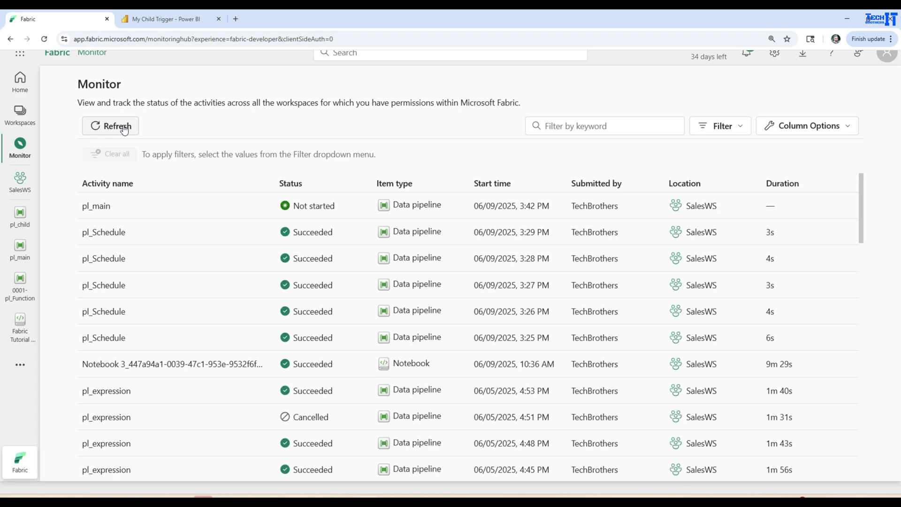
pyautogui.click(123, 126)
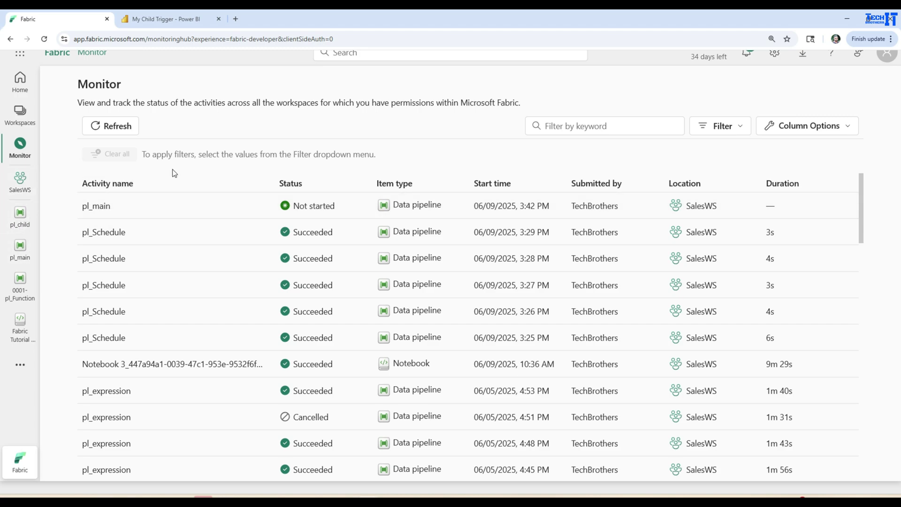
pyautogui.click(117, 127)
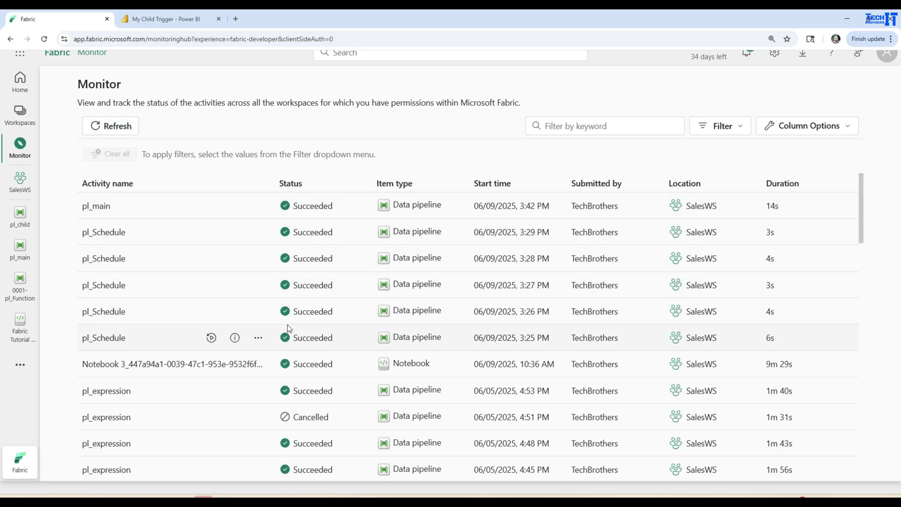
pyautogui.scroll(-4, 288, 325)
pyautogui.scroll(-5, 291, 323)
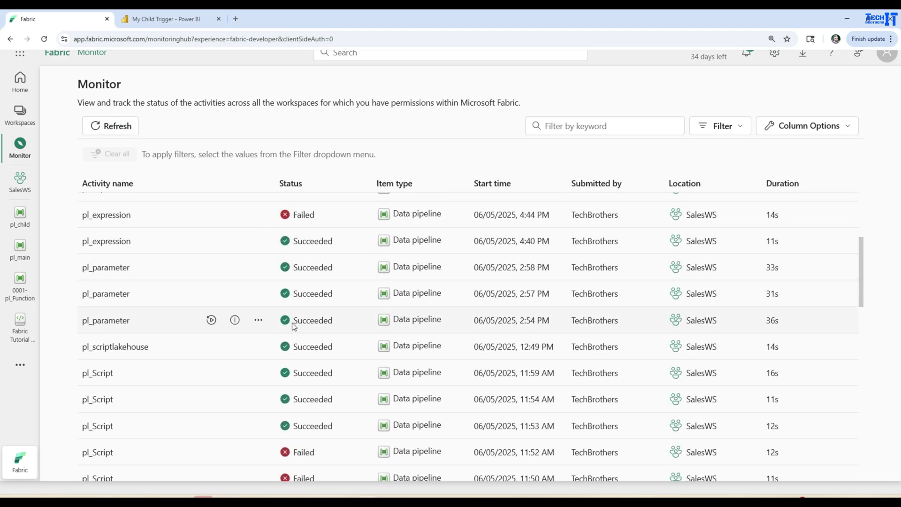
pyautogui.scroll(-4, 294, 323)
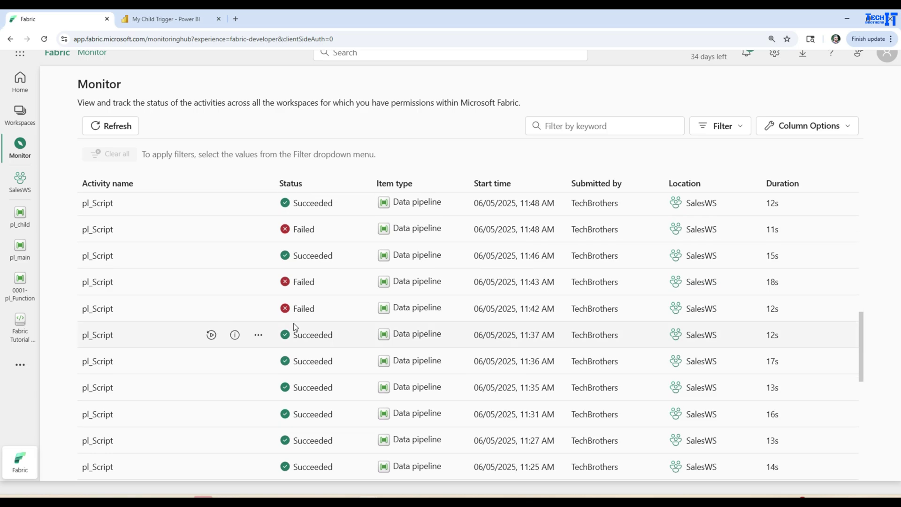
pyautogui.scroll(15, 294, 322)
pyautogui.scroll(-2, 257, 308)
pyautogui.scroll(3, 258, 309)
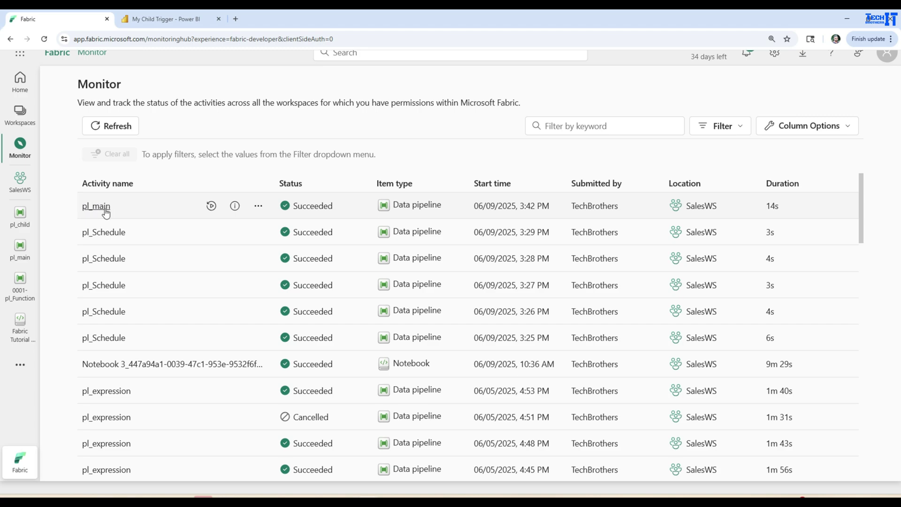
pyautogui.click(123, 128)
pyautogui.moveTo(520, 205); pyautogui.dragTo(538, 206)
# - Reload the My Child Trigger activator in Power BI and set the pl_main event's time range to Last 15 minutes
pyautogui.click(178, 20)
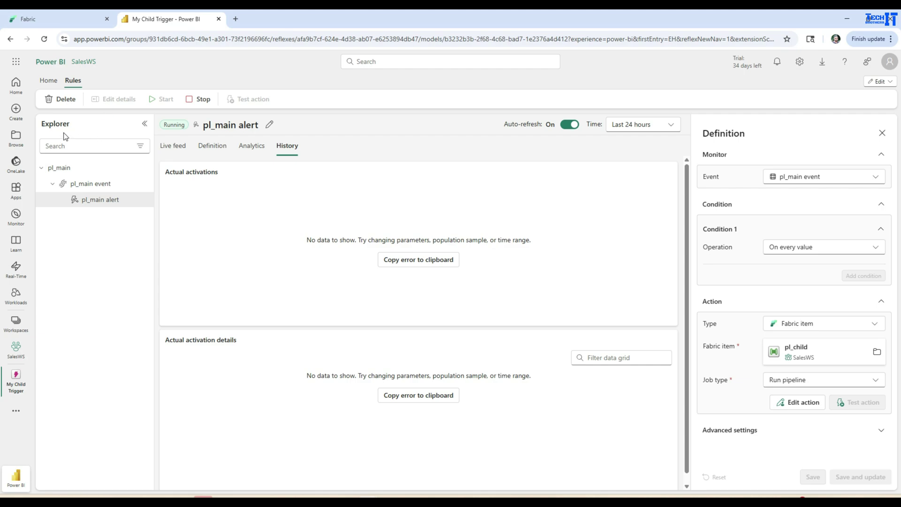
pyautogui.click(68, 169)
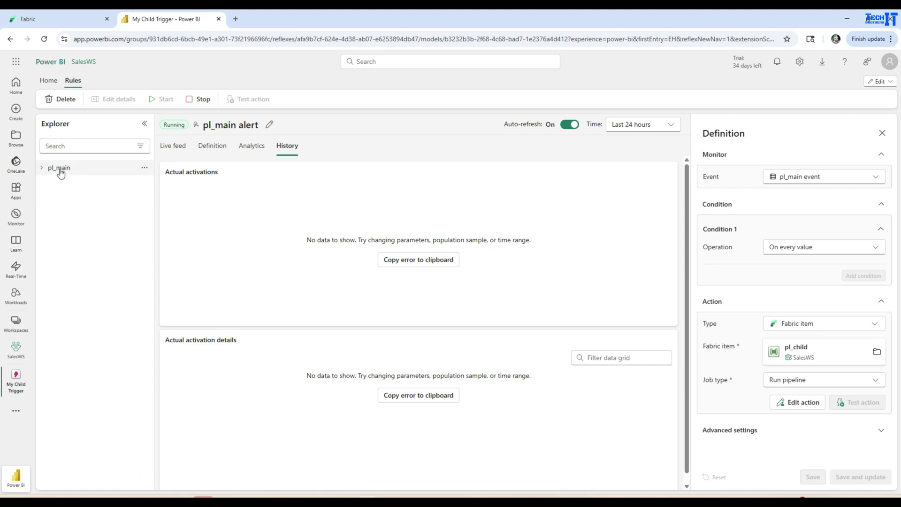
pyautogui.click(63, 170)
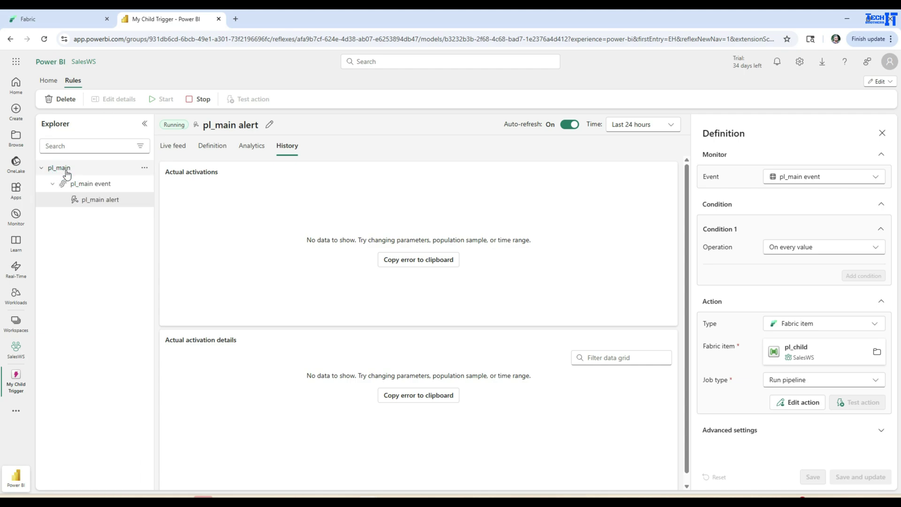
pyautogui.click(44, 39)
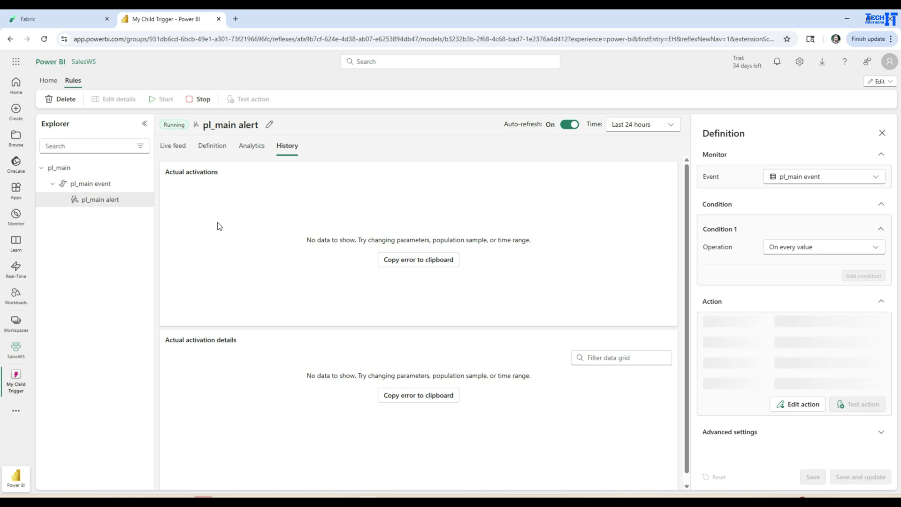
pyautogui.click(86, 188)
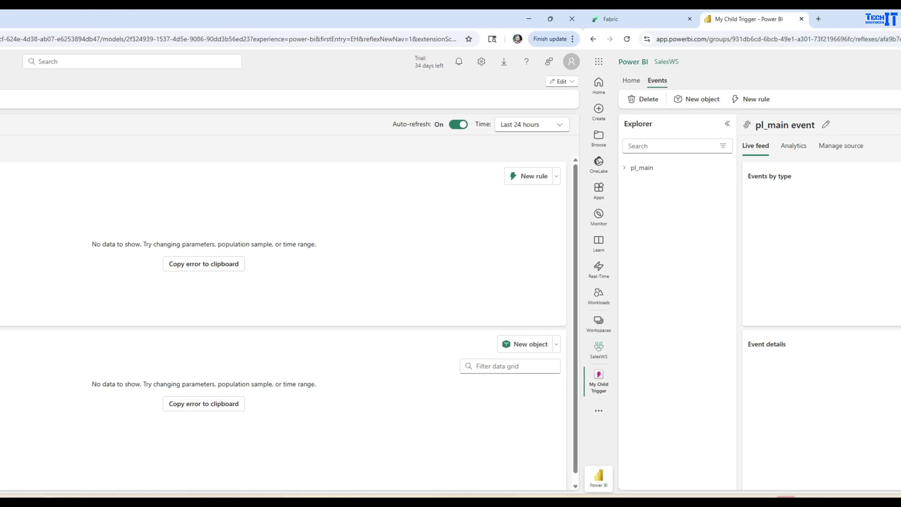
pyautogui.scroll(3, 845, 173)
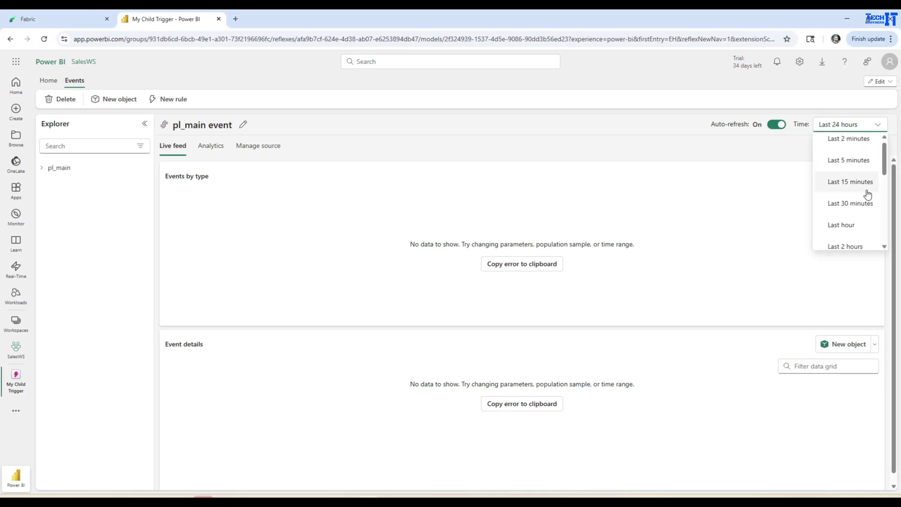
pyautogui.click(850, 183)
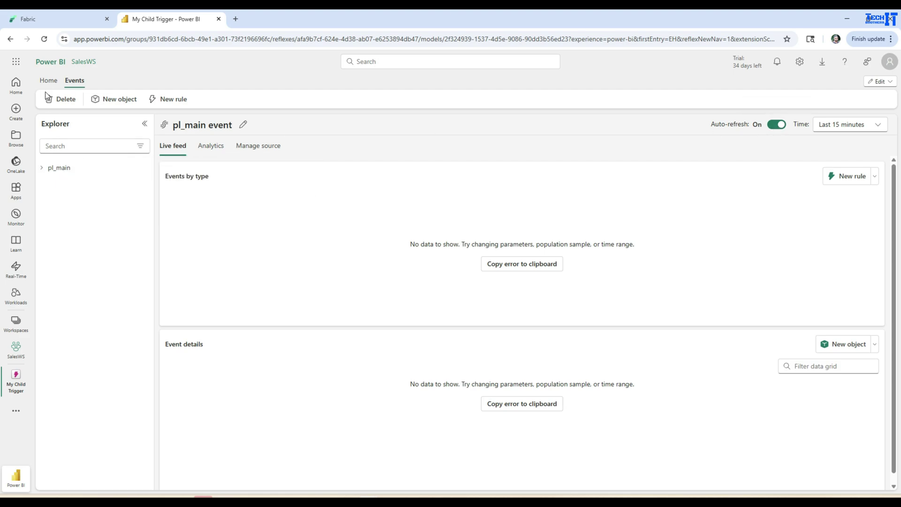
# - Recheck the pl_main run in Fabric's Monitor hub, and examine the pl_main event's analytics and source event type in Power BI
pyautogui.click(47, 19)
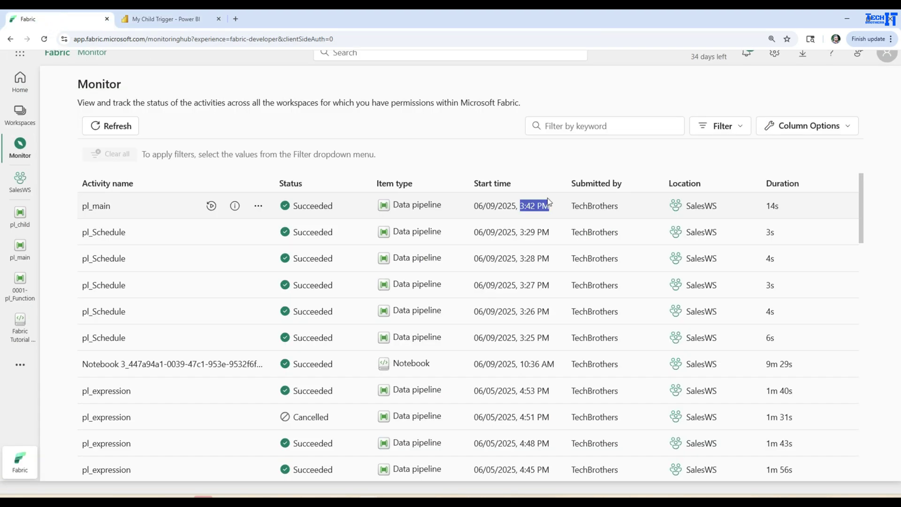
pyautogui.click(188, 19)
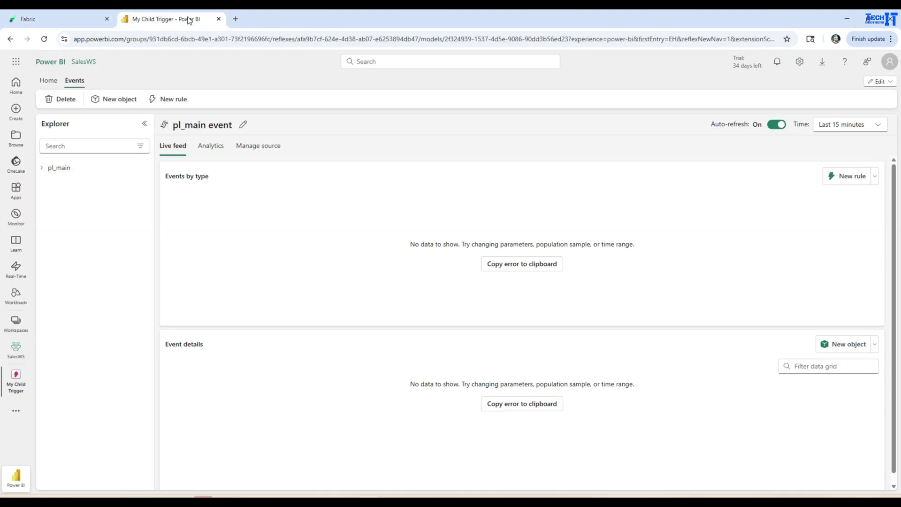
pyautogui.click(42, 168)
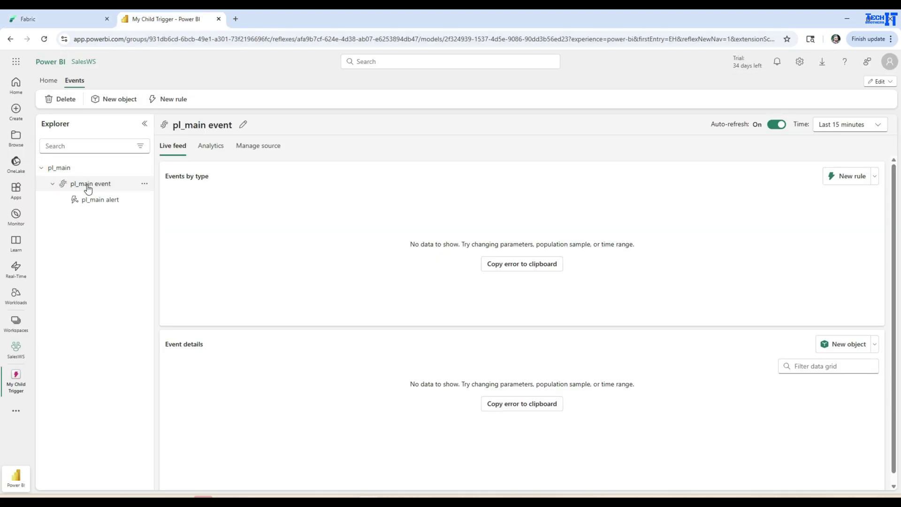
pyautogui.click(212, 147)
pyautogui.click(256, 146)
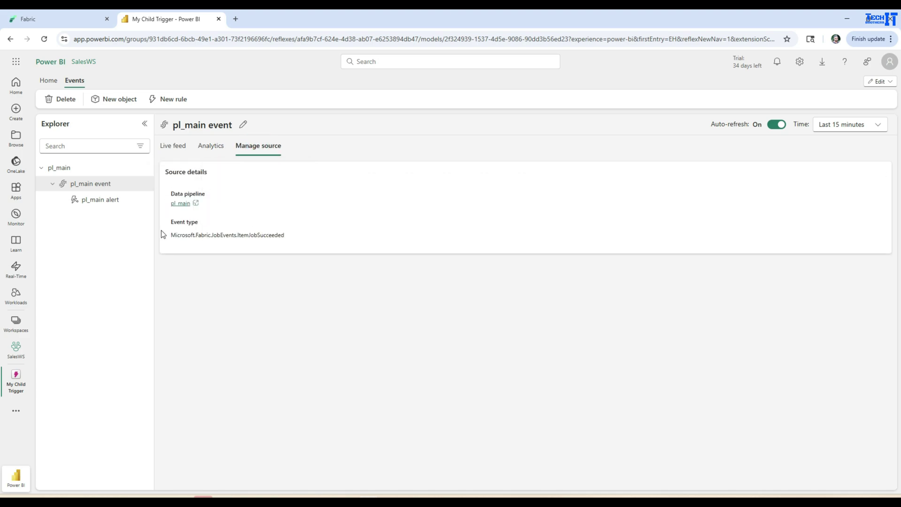
pyautogui.moveTo(301, 235); pyautogui.dragTo(220, 235)
# - Review the live feed and definition of the pl_main alert rule
pyautogui.click(105, 201)
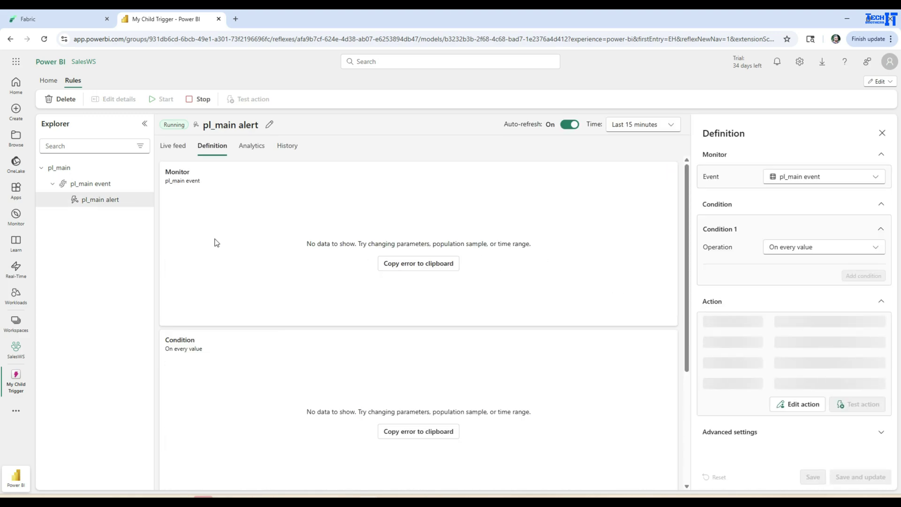
pyautogui.click(174, 147)
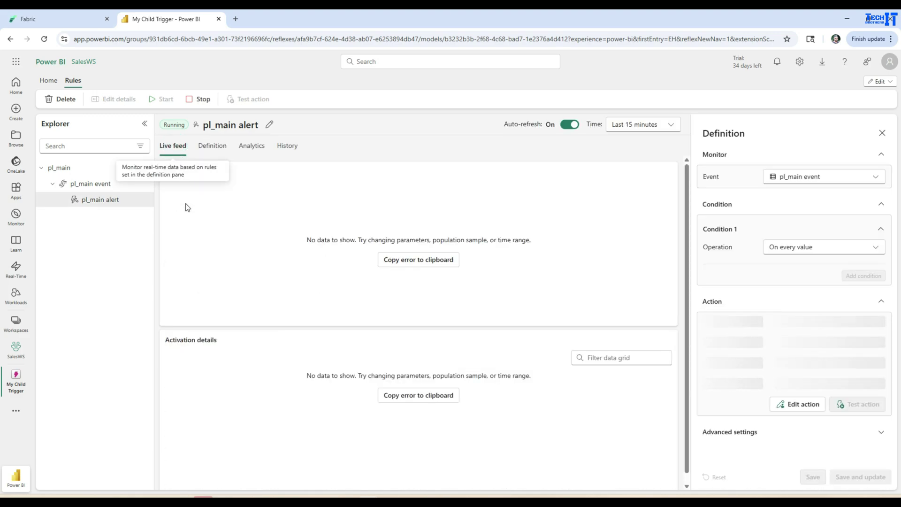
pyautogui.click(213, 147)
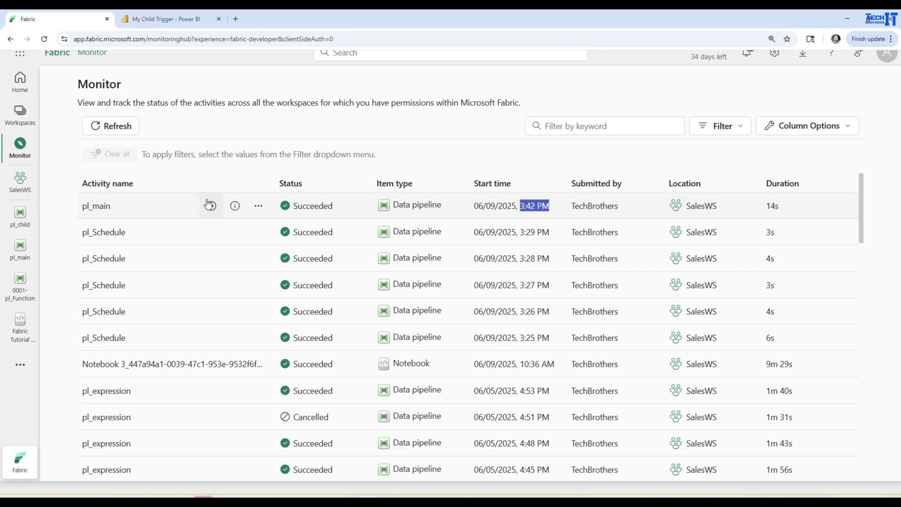
# - Refresh the activity list in Fabric, check the latest pl_main start date and time, and return to the Power BI activator
pyautogui.click(115, 130)
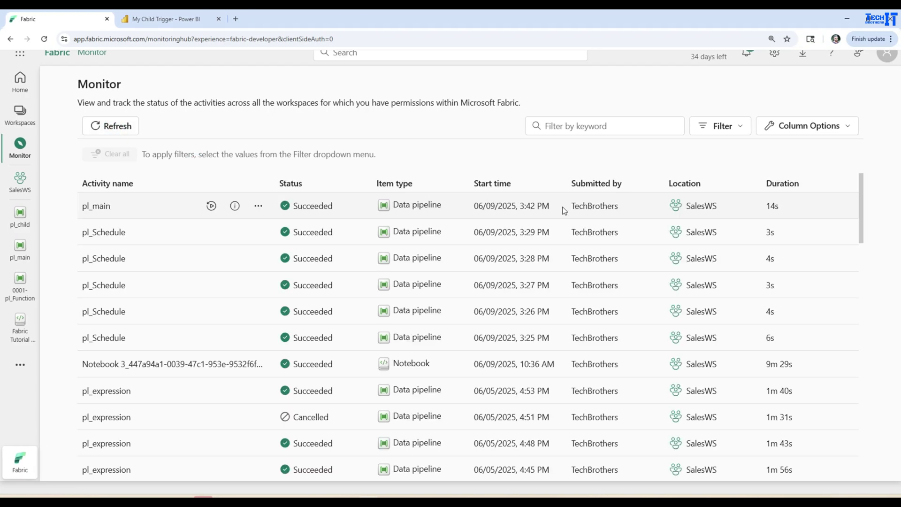
pyautogui.moveTo(541, 208); pyautogui.dragTo(467, 209)
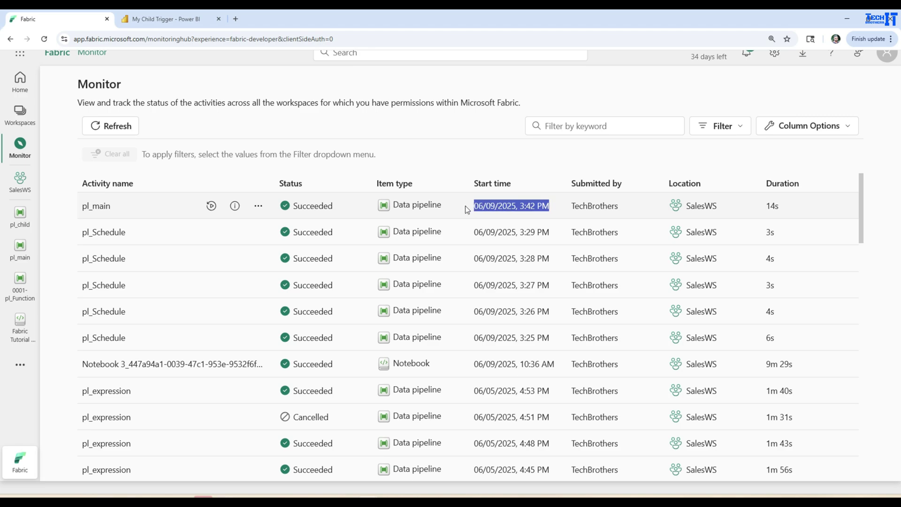
pyautogui.click(163, 19)
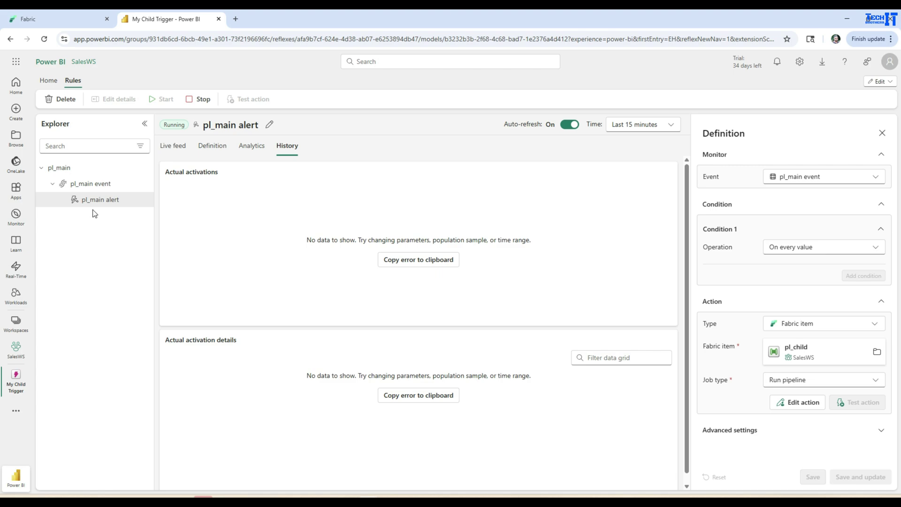
# - Close the Power BI view of the activator and open My Child Trigger from the SalesWS workspace in Fabric
pyautogui.click(87, 185)
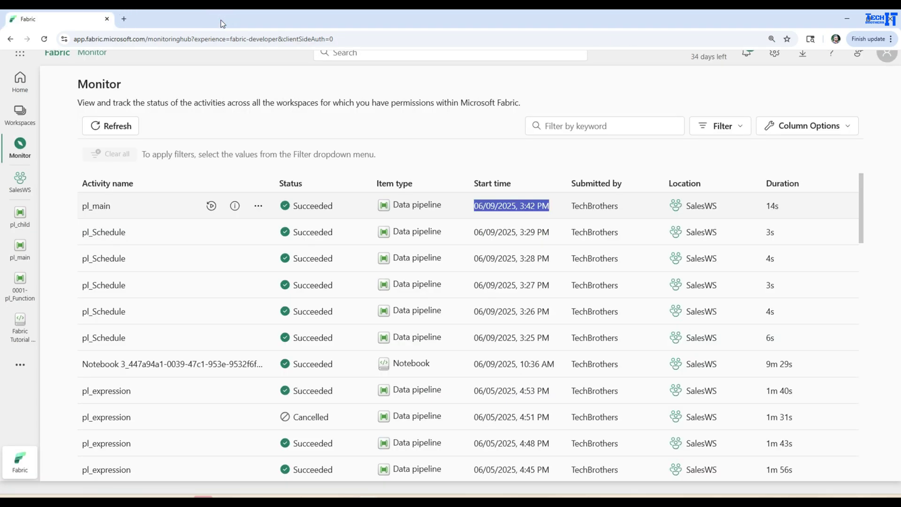
pyautogui.click(14, 190)
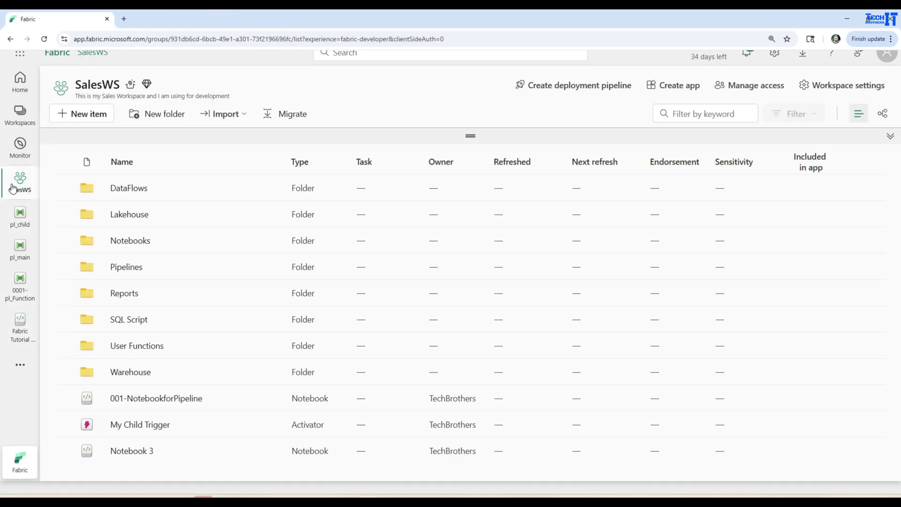
pyautogui.click(141, 424)
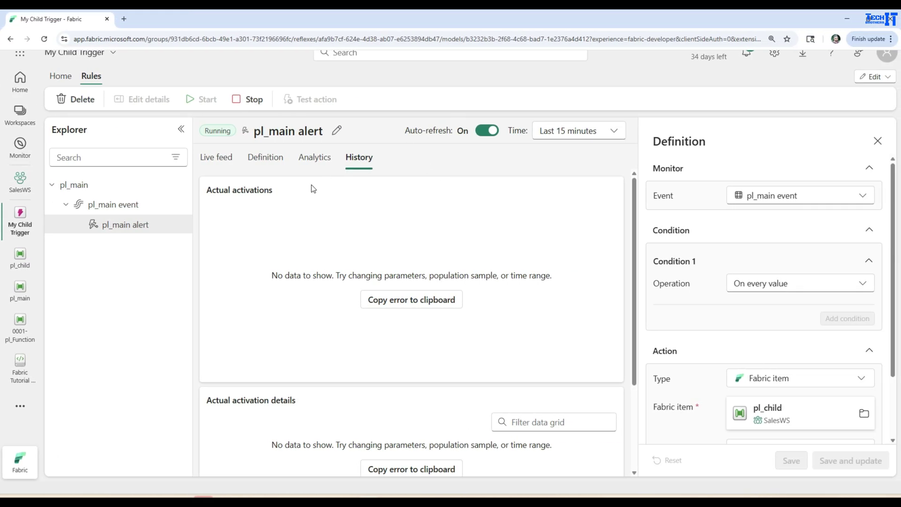
# - Run the pl_main pipeline again and open the Monitor hub
pyautogui.click(24, 288)
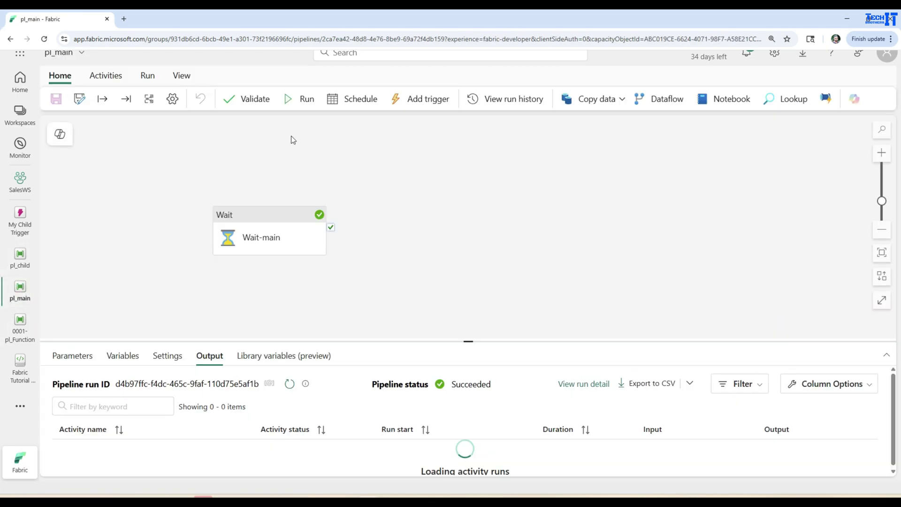
pyautogui.click(300, 100)
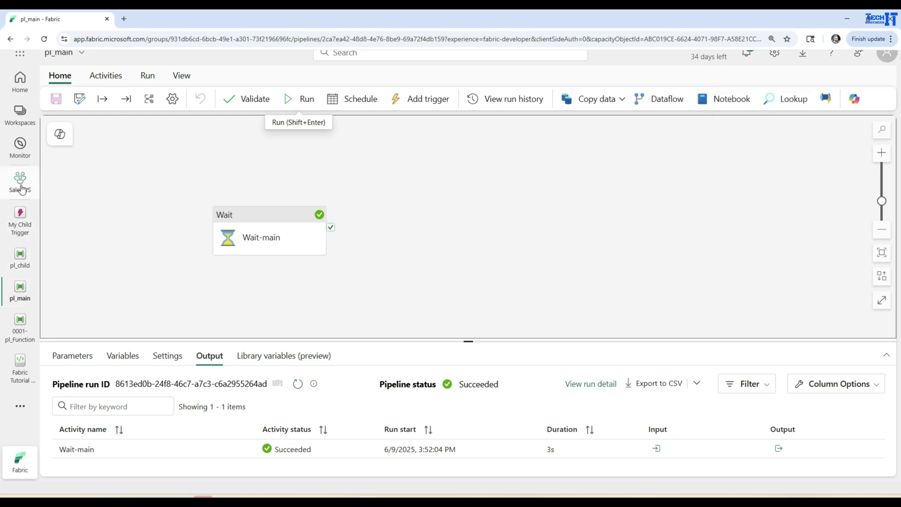
pyautogui.click(20, 149)
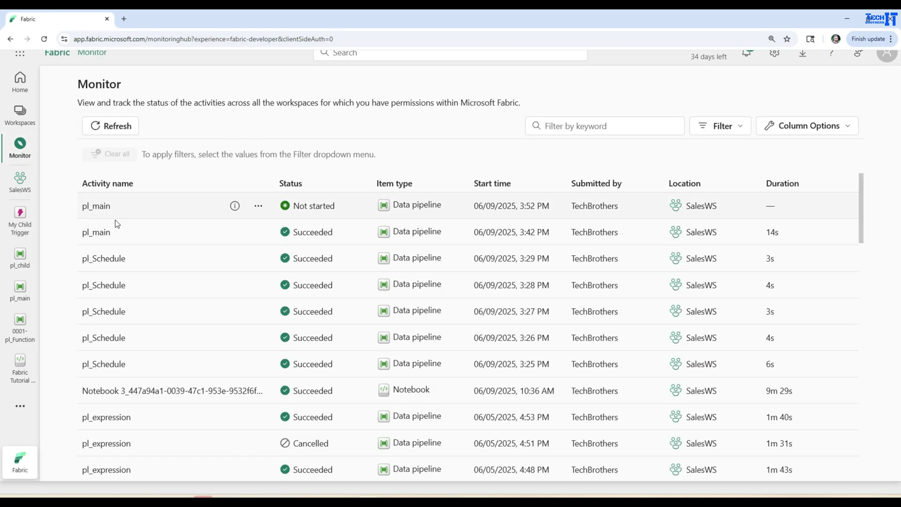
# - Check the new pl_main run's start time and refresh the activity list to look for a triggered pl_child run
pyautogui.moveTo(552, 232); pyautogui.dragTo(569, 208)
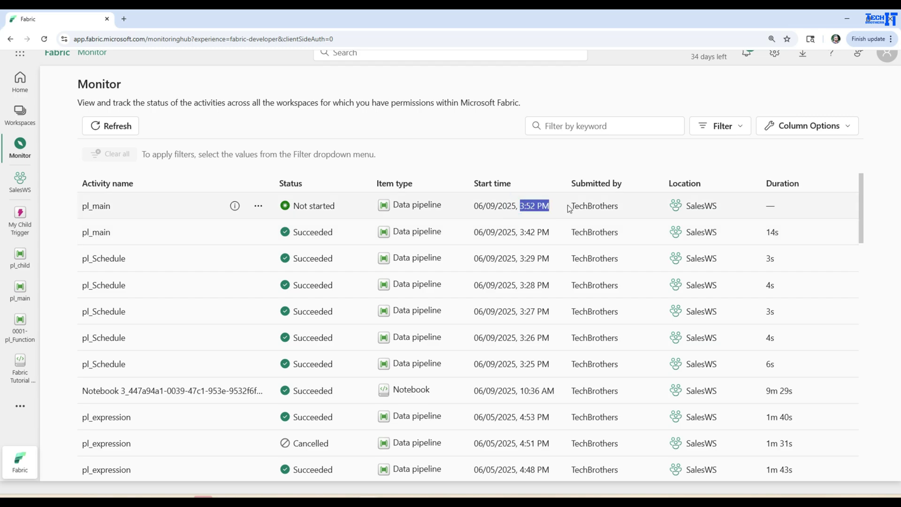
pyautogui.click(123, 127)
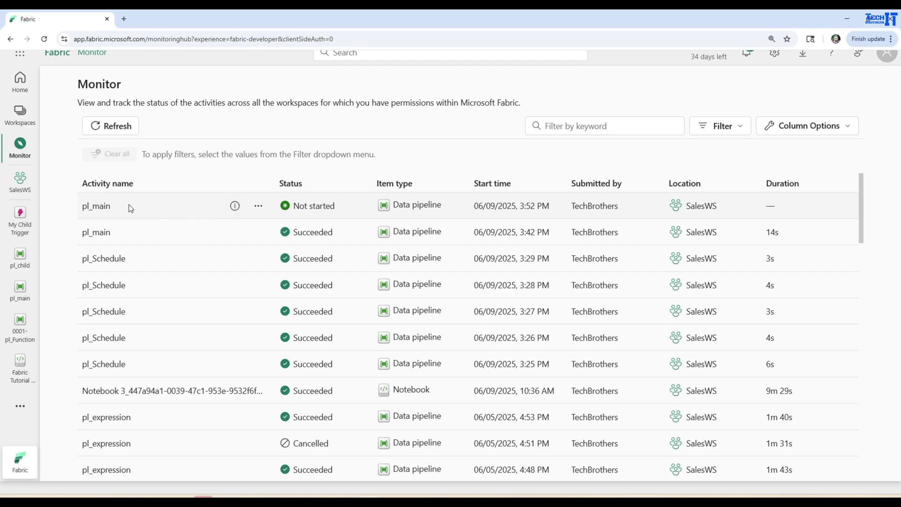
pyautogui.click(120, 126)
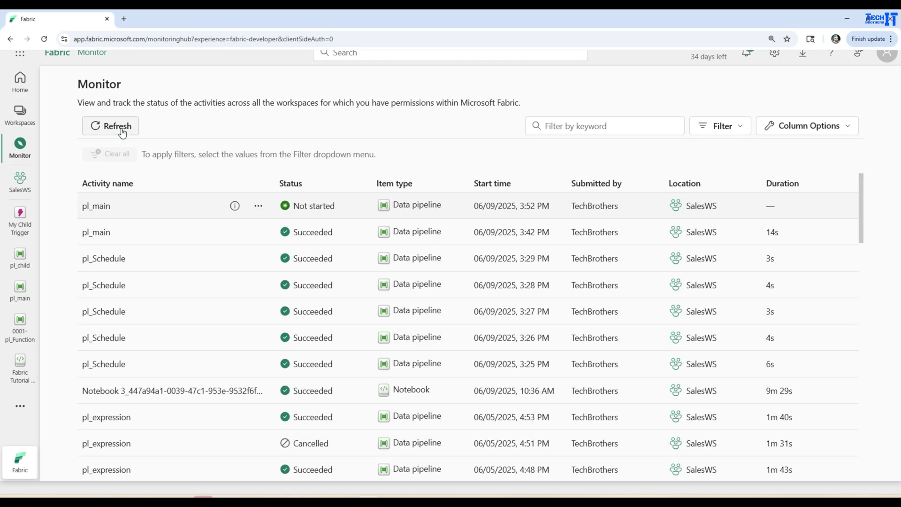
pyautogui.click(121, 131)
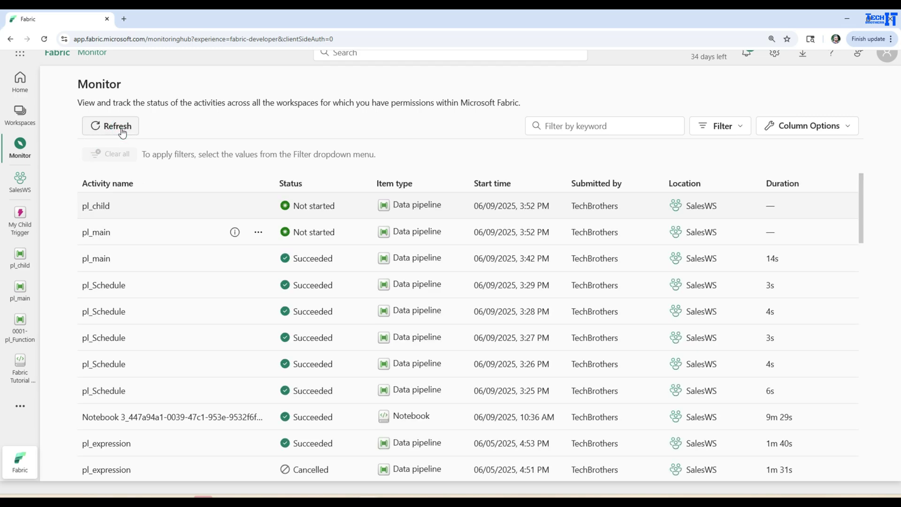
# - View the pl_main alert's activation history in My Child Trigger and inspect the charted activation
pyautogui.click(19, 216)
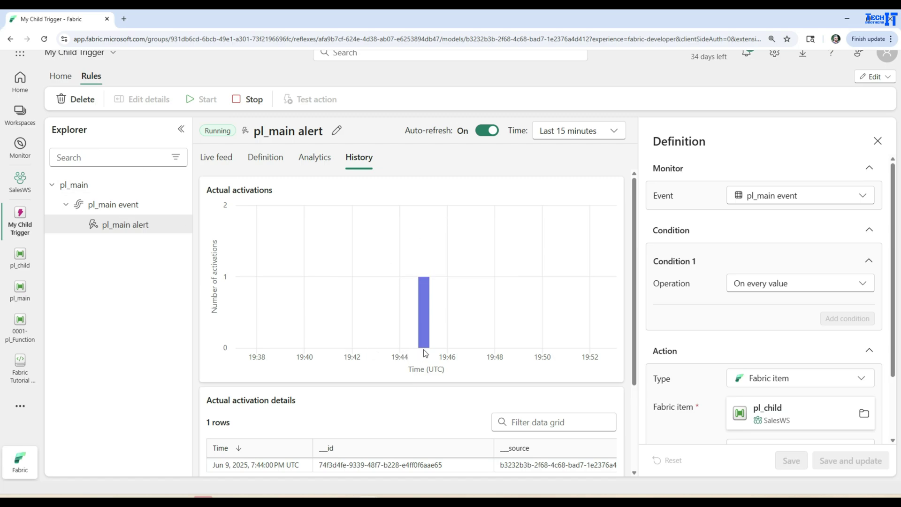
pyautogui.moveTo(427, 346)
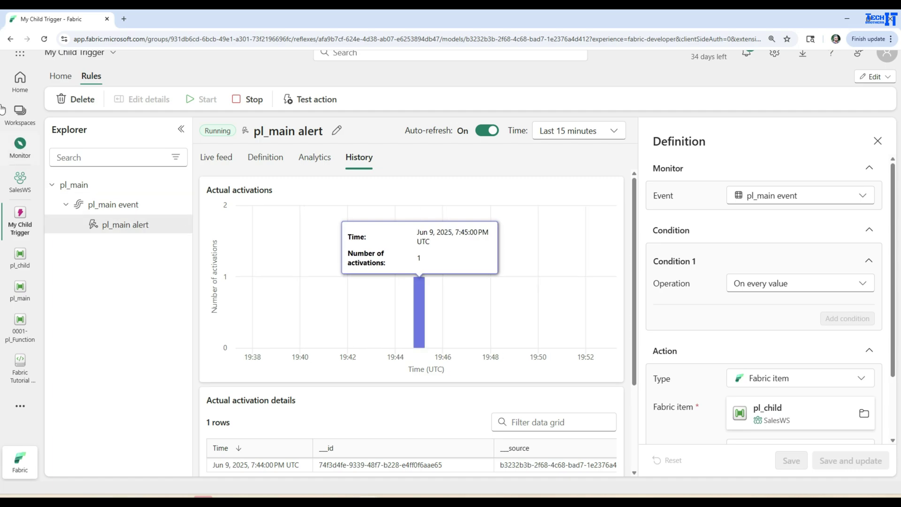
# - Open the Monitor hub and compare the start times of the earlier pl_main run and the triggered pl_child run
pyautogui.click(33, 164)
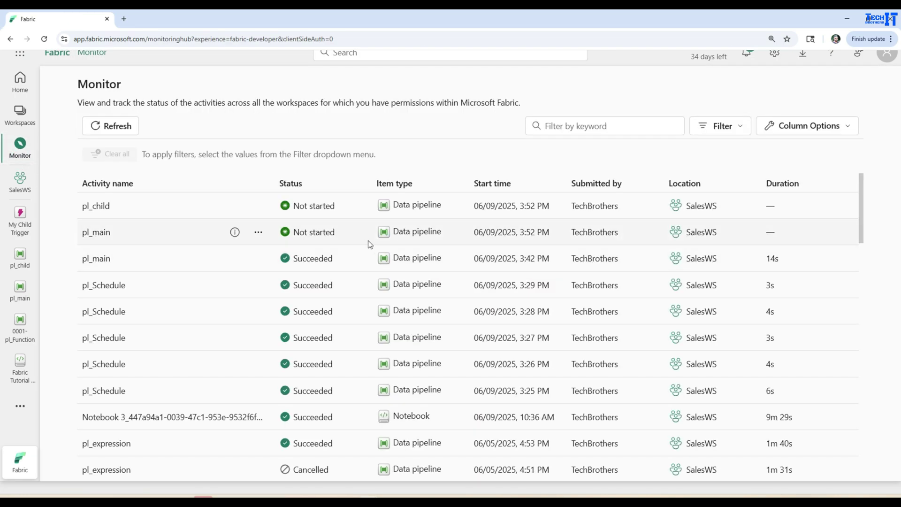
pyautogui.moveTo(551, 260); pyautogui.dragTo(517, 259)
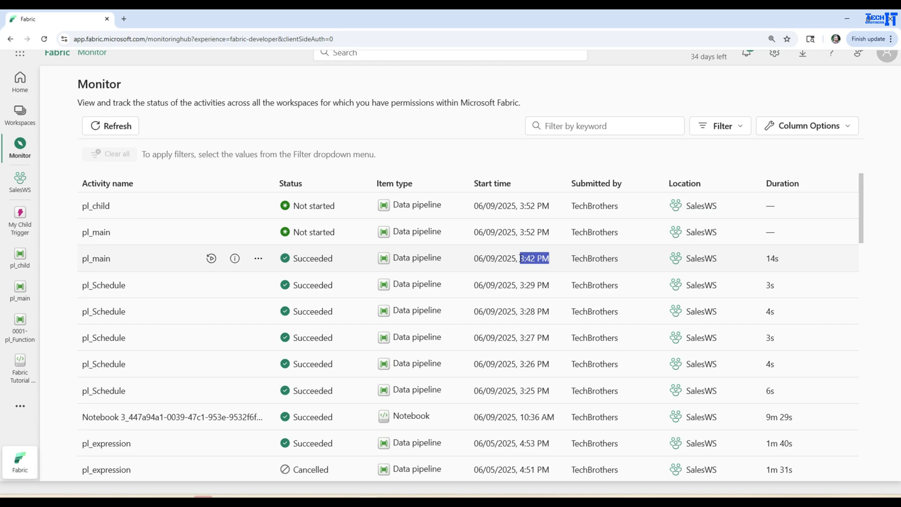
pyautogui.click(525, 259)
pyautogui.moveTo(521, 259); pyautogui.dragTo(542, 260)
pyautogui.moveTo(552, 206); pyautogui.dragTo(478, 205)
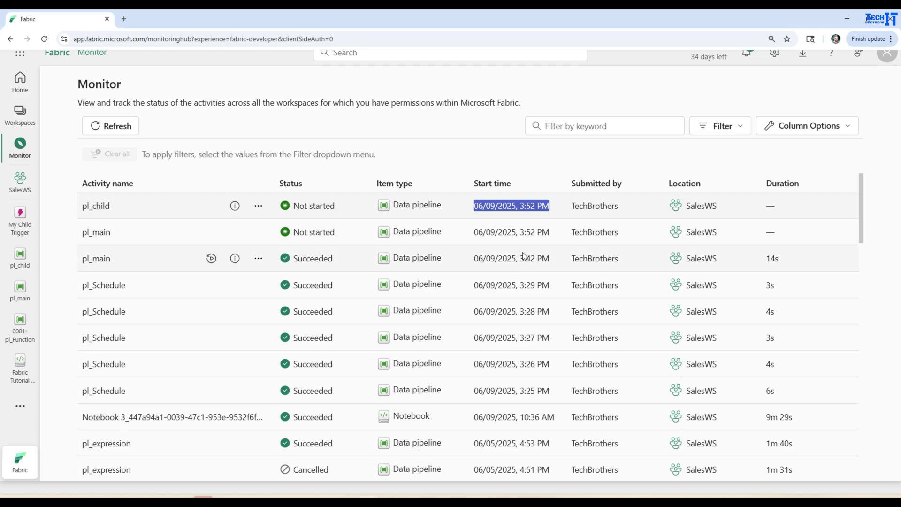
pyautogui.moveTo(556, 259); pyautogui.dragTo(521, 258)
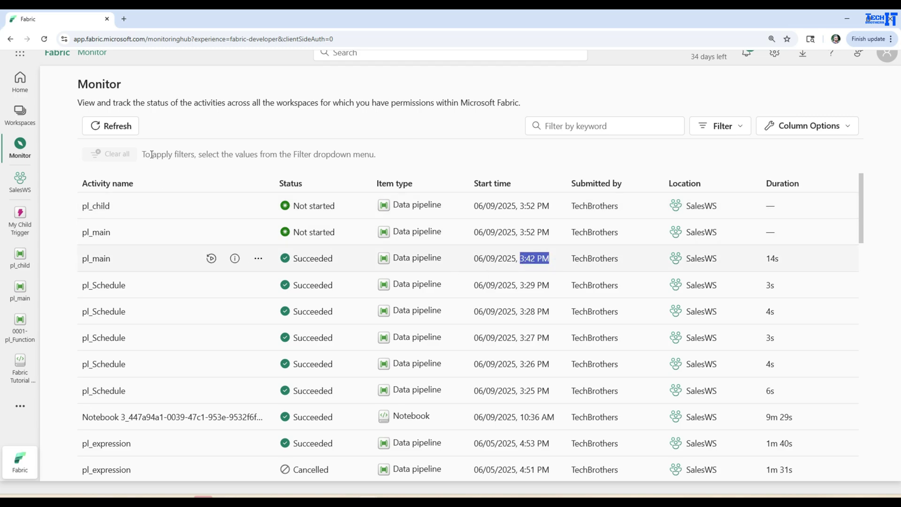
# - Inspect the charted activation in My Child Trigger's history, and return to the Monitor hub to recheck the run statuses
pyautogui.click(20, 217)
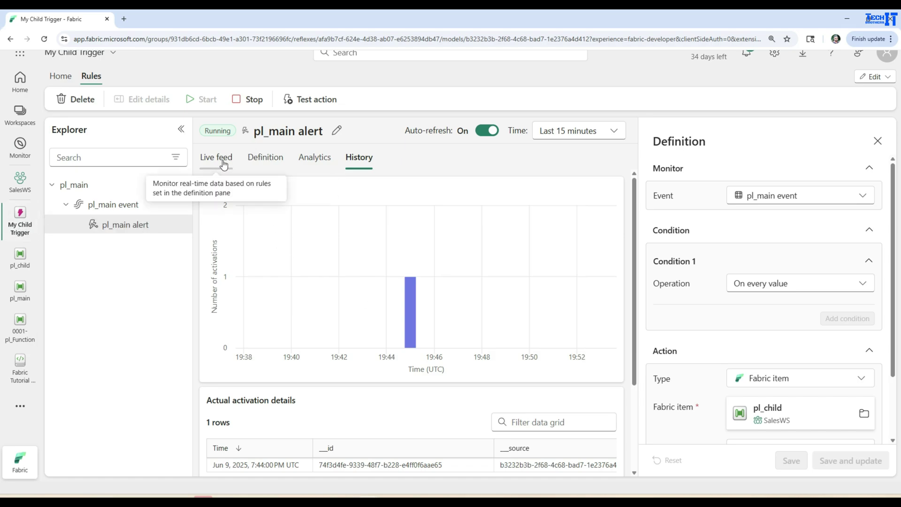
pyautogui.moveTo(417, 304)
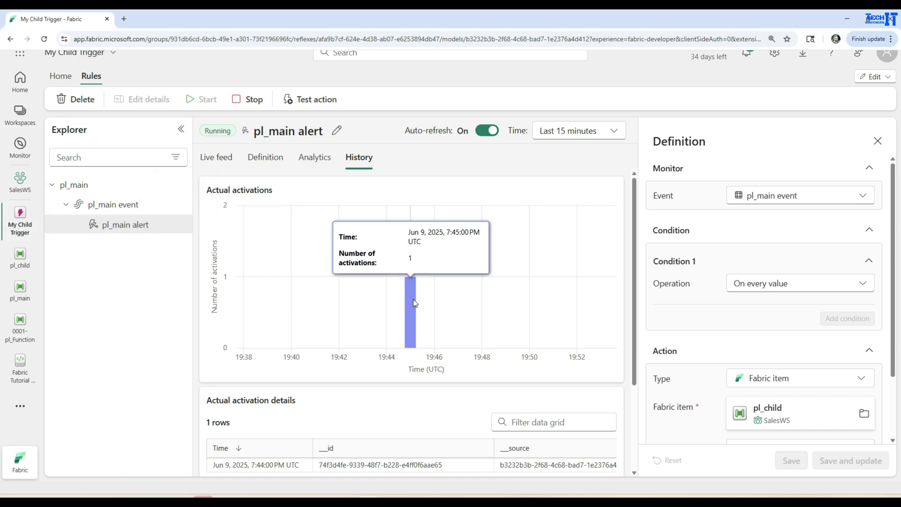
pyautogui.click(20, 154)
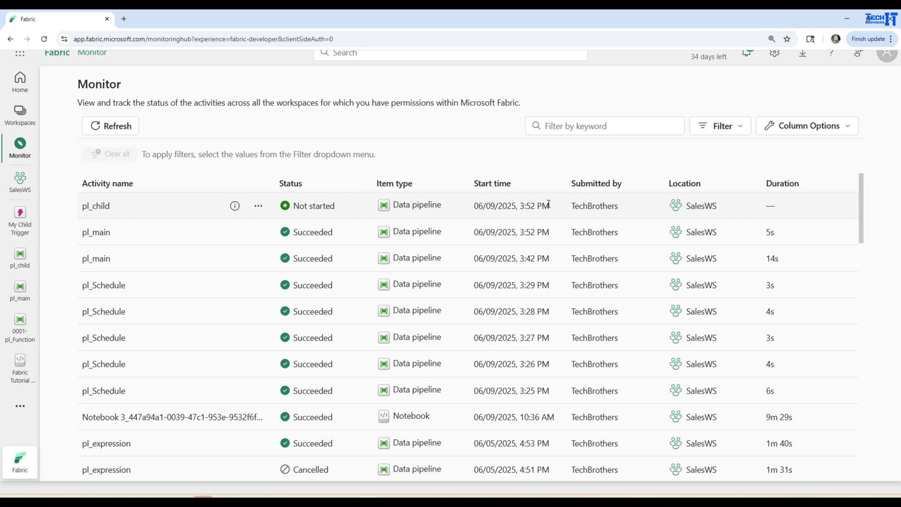
# - Examine the activation details in My Child Trigger, and reload the pl_main alert's history by switching from the pl_main event
pyautogui.click(27, 224)
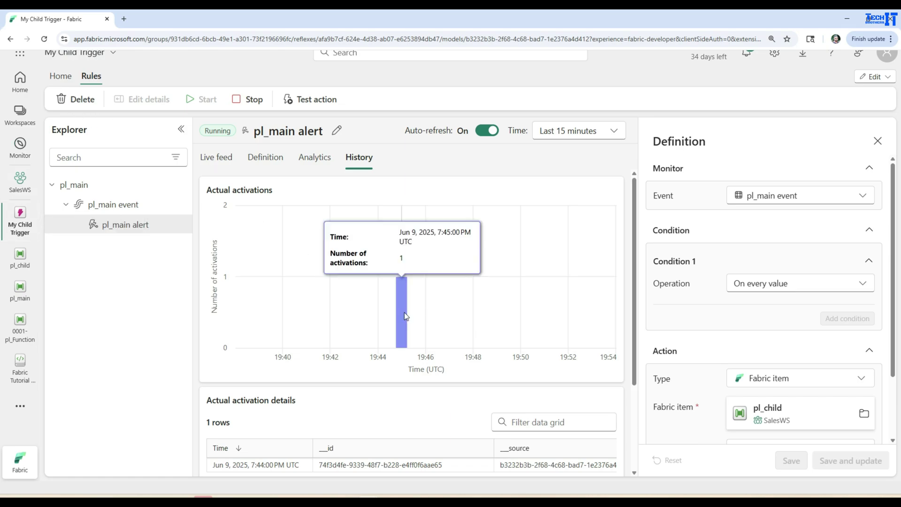
pyautogui.scroll(-2, 398, 313)
pyautogui.scroll(-1, 398, 313)
pyautogui.scroll(3, 302, 372)
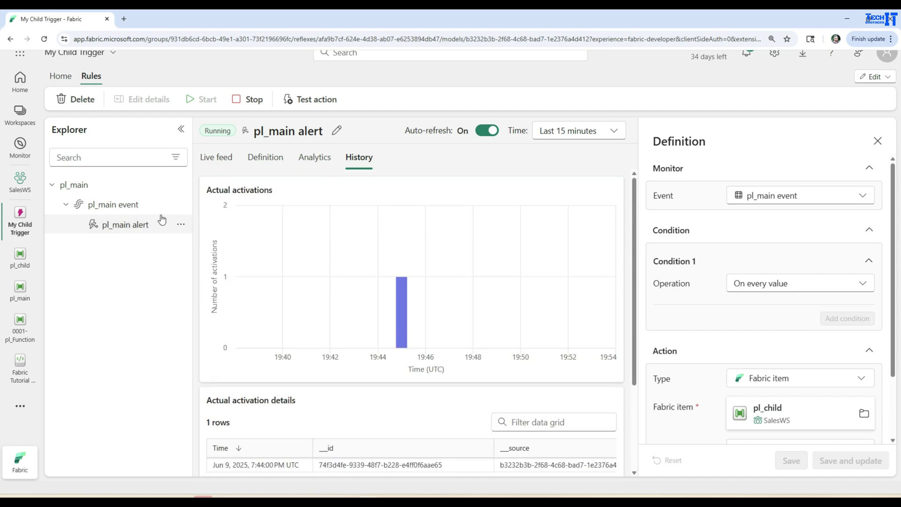
pyautogui.click(126, 205)
pyautogui.click(127, 224)
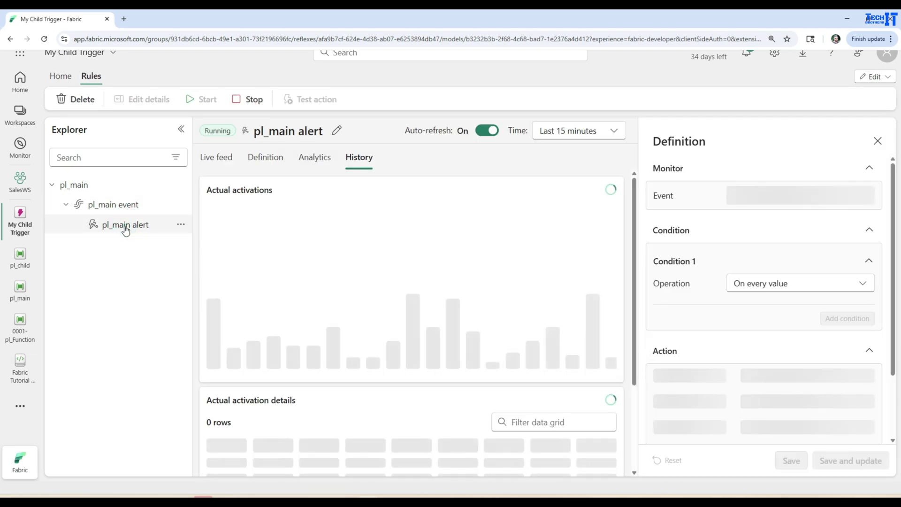
# - Refresh the Monitor hub's activity list and compare the pl_main runs with the pl_child run
pyautogui.click(20, 146)
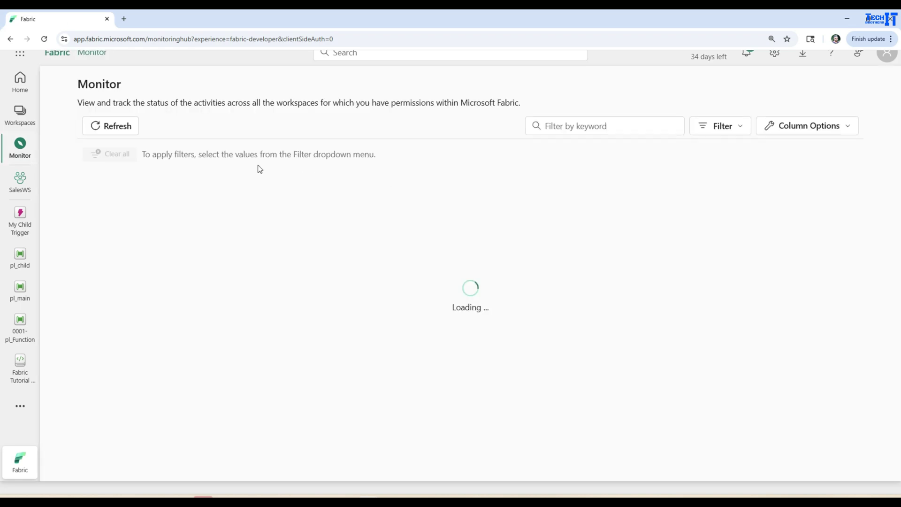
pyautogui.moveTo(554, 233); pyautogui.dragTo(469, 233)
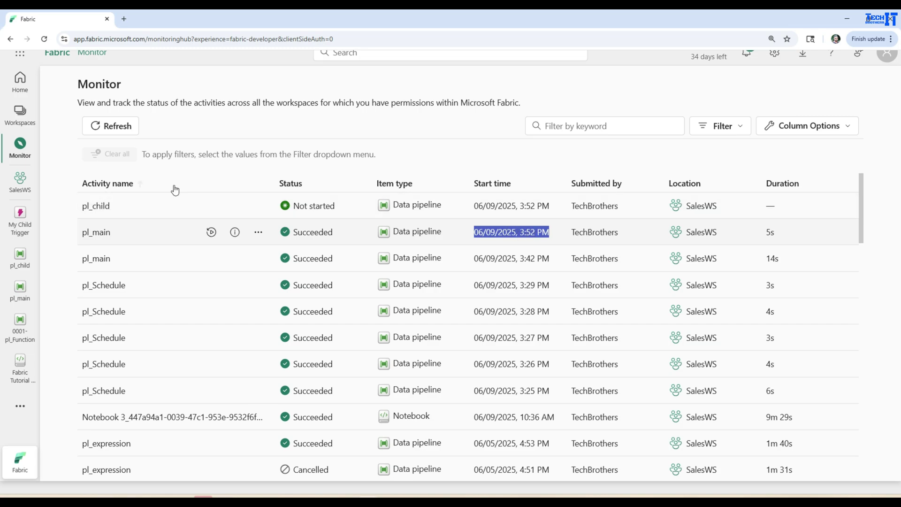
pyautogui.click(115, 126)
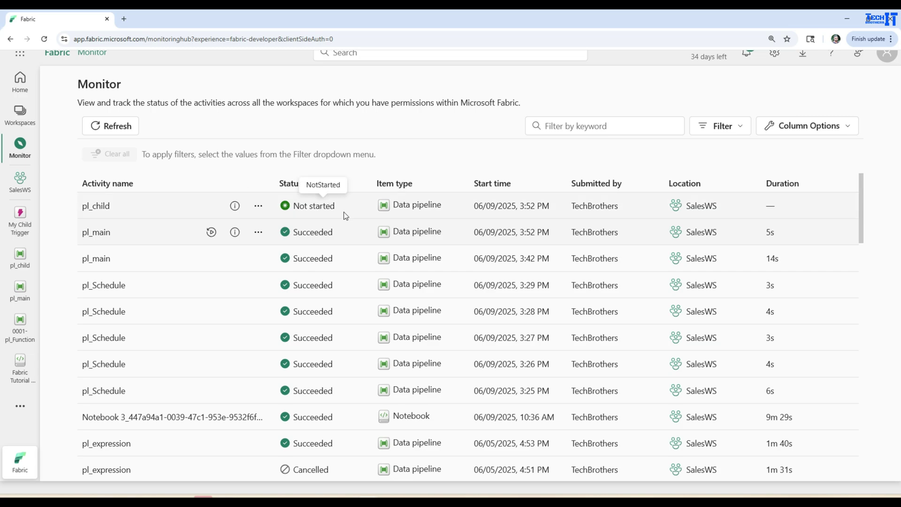
pyautogui.moveTo(553, 259); pyautogui.dragTo(83, 262)
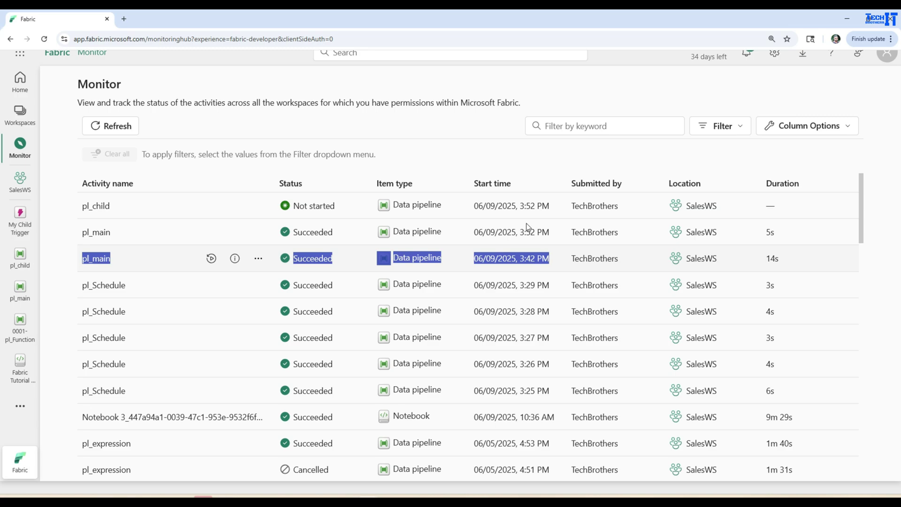
pyautogui.moveTo(622, 208); pyautogui.dragTo(221, 207)
pyautogui.moveTo(140, 204); pyautogui.dragTo(70, 206)
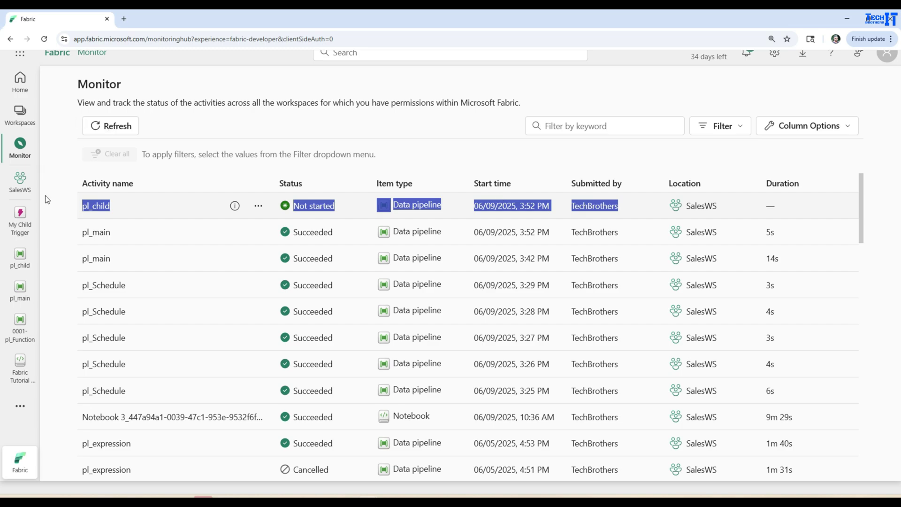
# - Recheck the pl_main alert's activation history, and compare the pl_main and pl_child entries in the Monitor hub
pyautogui.click(22, 225)
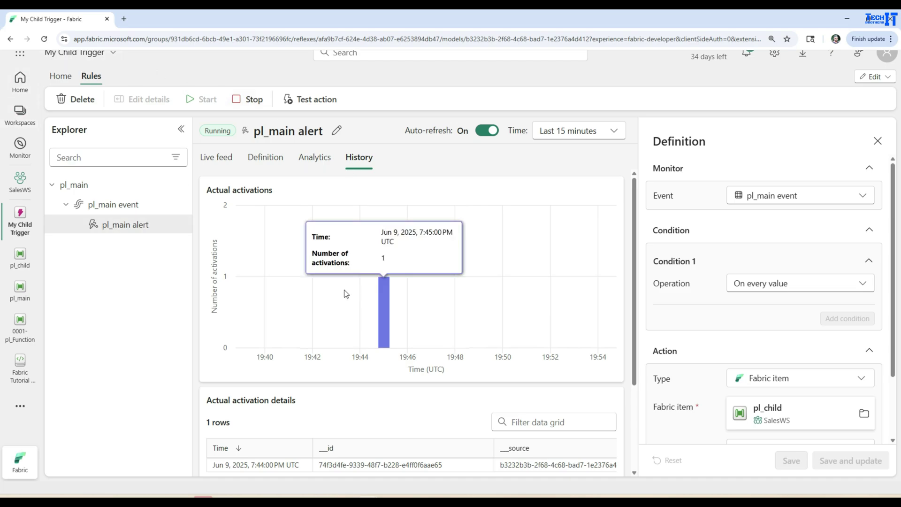
pyautogui.moveTo(379, 280)
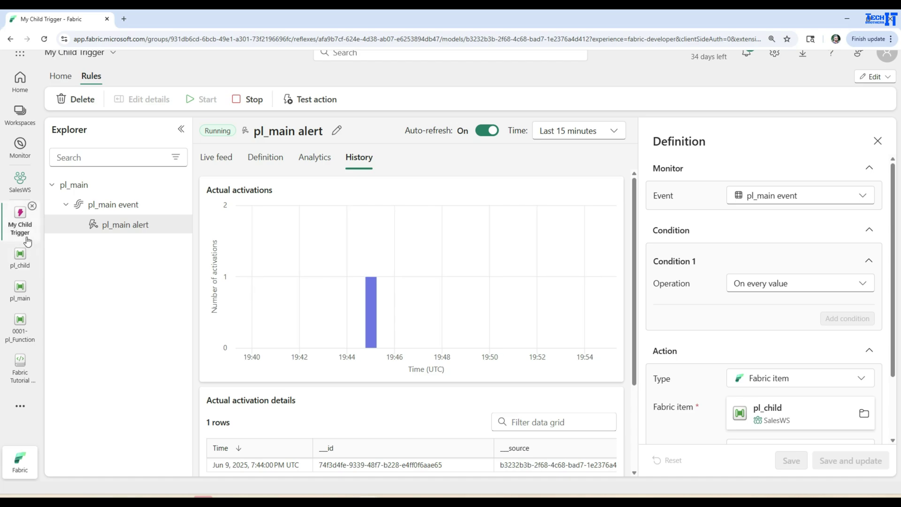
pyautogui.click(21, 158)
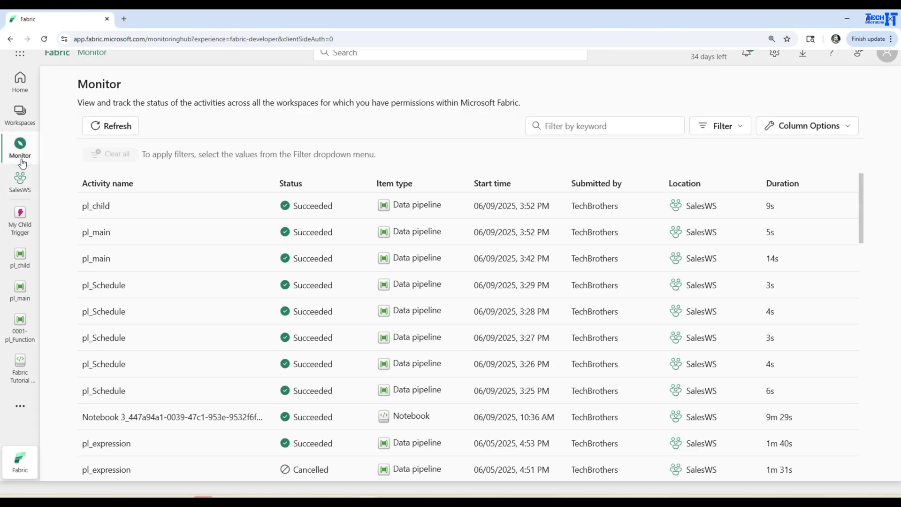
pyautogui.moveTo(619, 258); pyautogui.dragTo(80, 257)
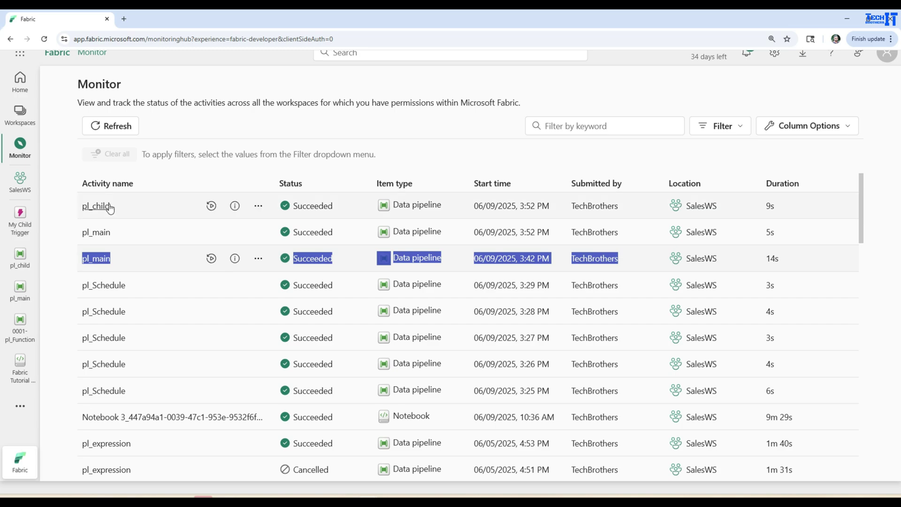
pyautogui.moveTo(625, 211); pyautogui.dragTo(82, 207)
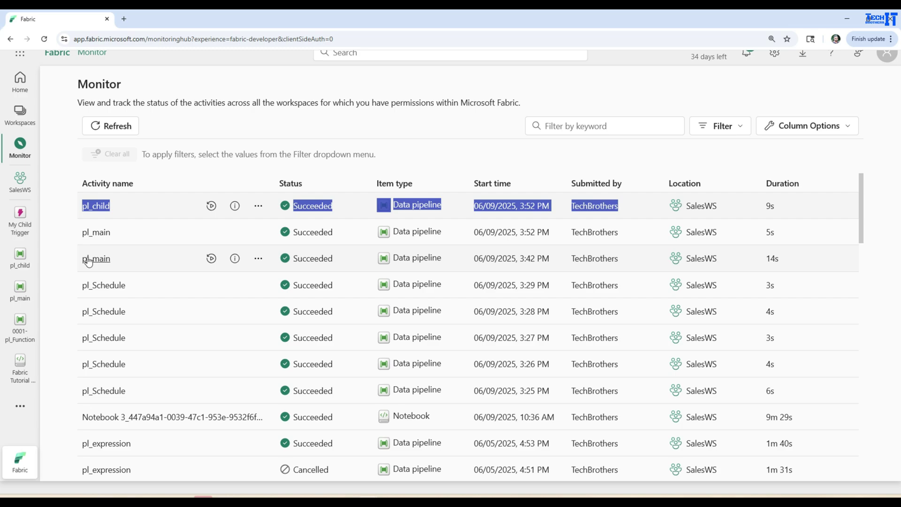
# - Filter the Monitor hub's activity list by the keyword "master" and clear the filter
pyautogui.click(632, 126)
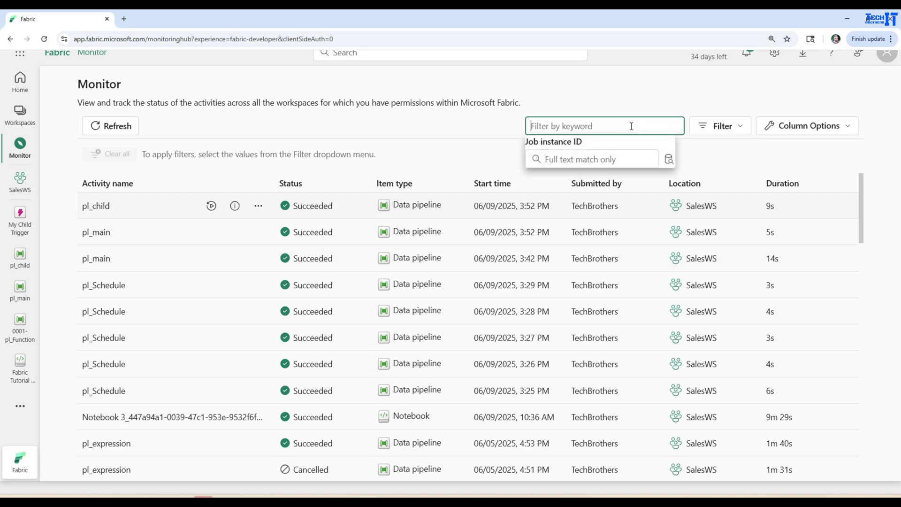
pyautogui.write('master')
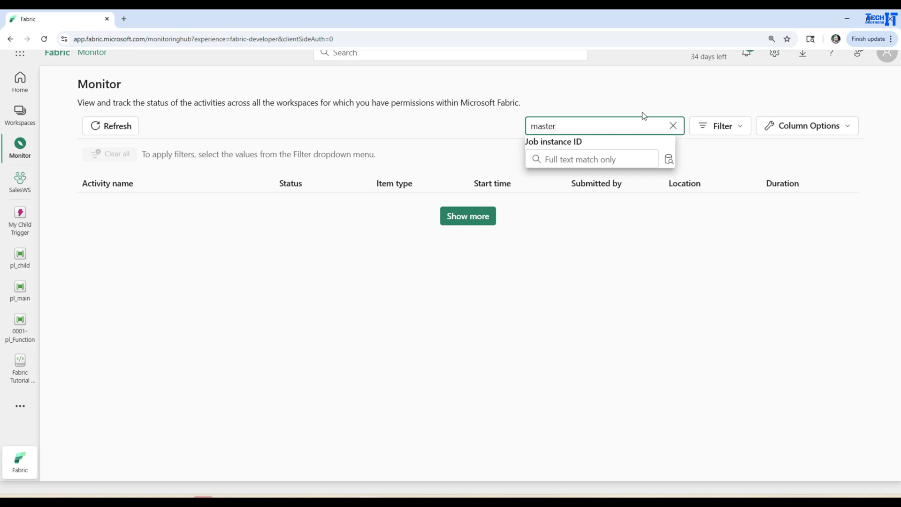
pyautogui.click(673, 126)
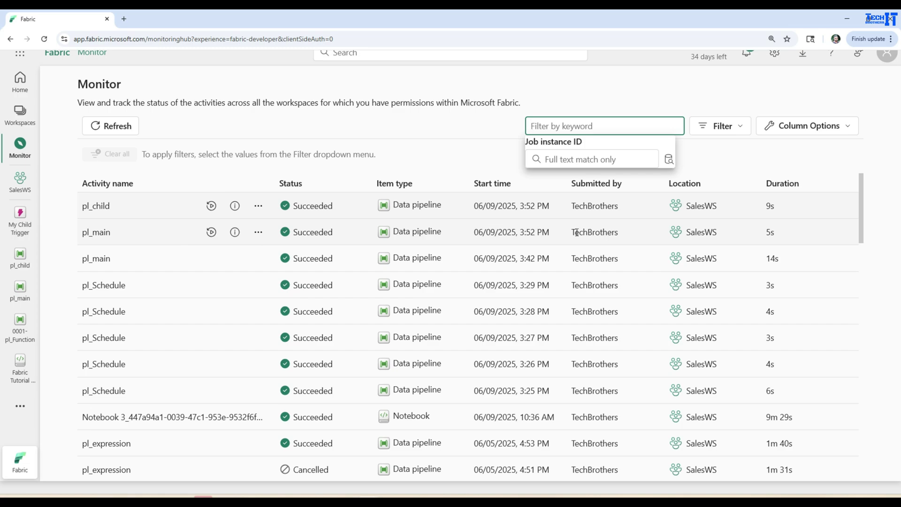
# - Check the latest pl_main run's start time, and reload My Child Trigger to examine the pl_main event's live feed and details
pyautogui.moveTo(562, 232); pyautogui.dragTo(502, 233)
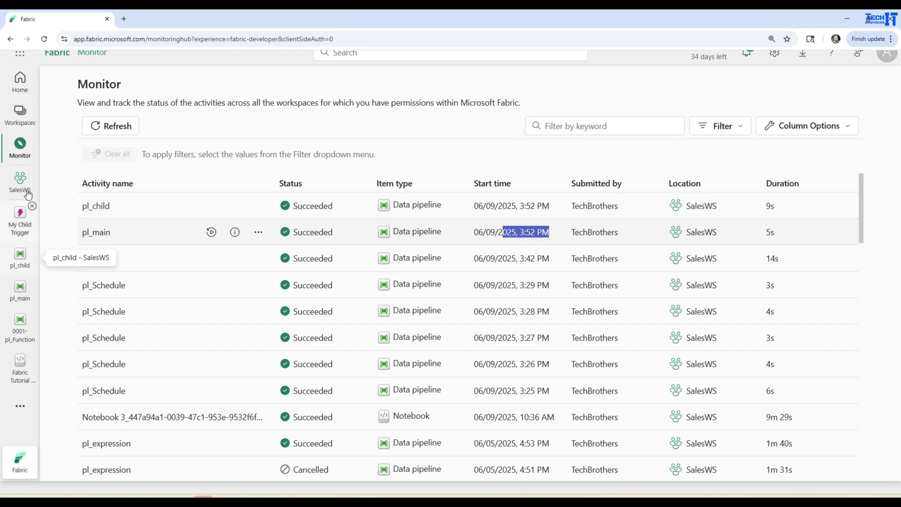
pyautogui.click(20, 217)
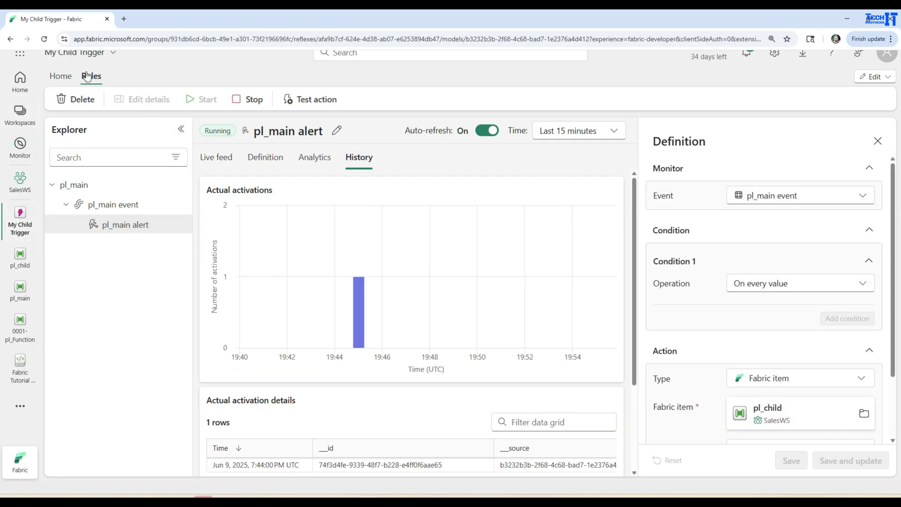
pyautogui.click(44, 39)
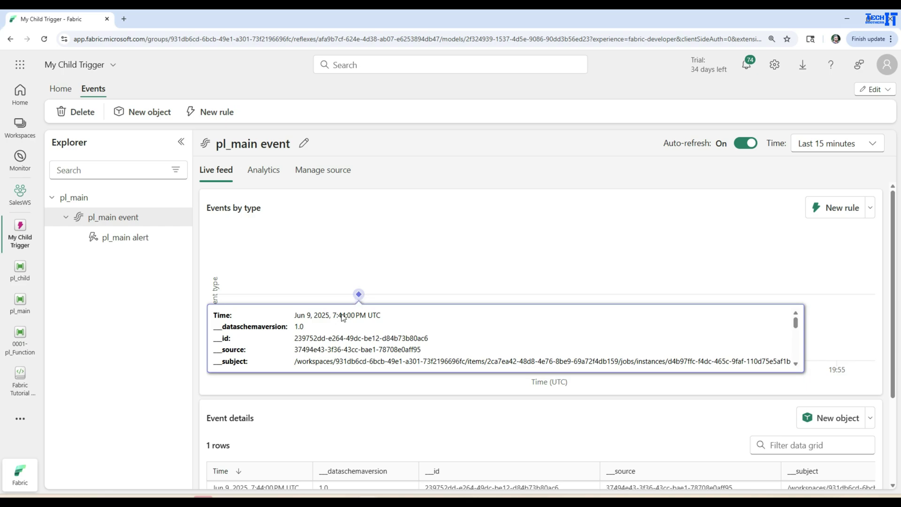
pyautogui.scroll(-1, 375, 302)
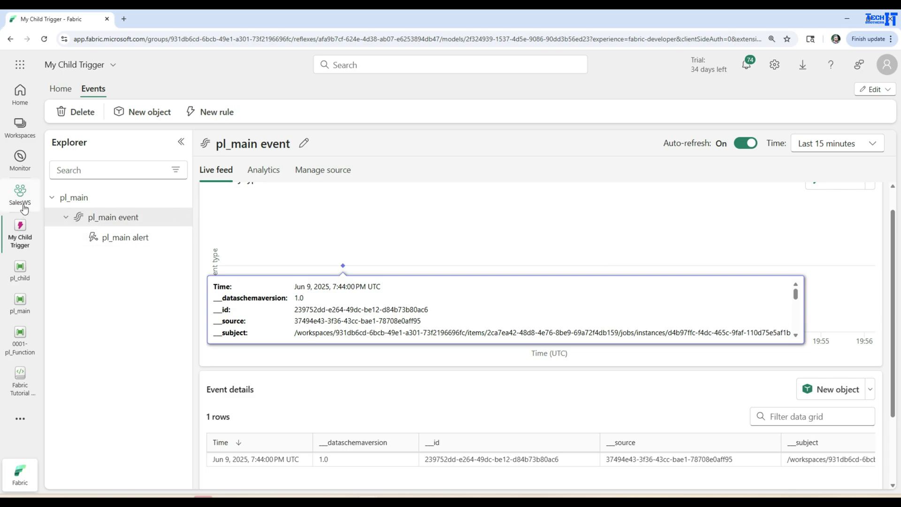
# - Review the latest pl_main run in the Monitor hub and inspect the pl_main event's live feed for the last 30 minutes
pyautogui.click(19, 159)
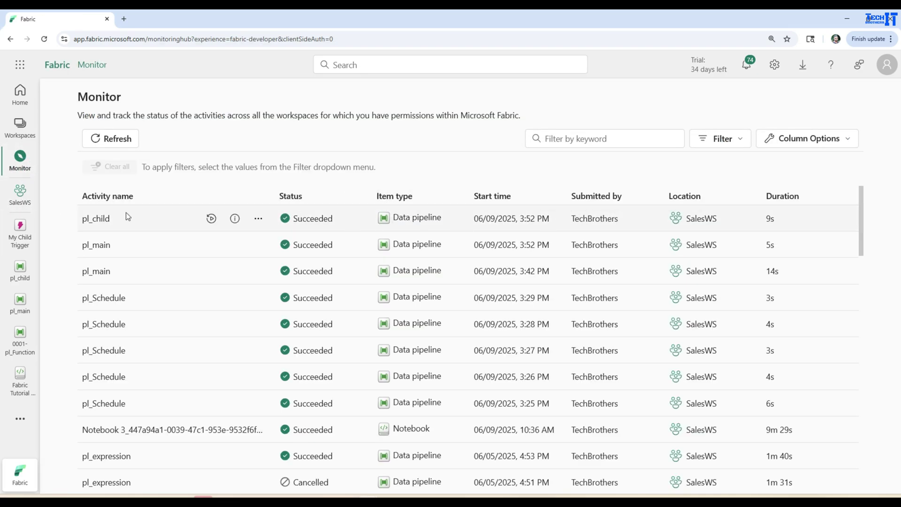
pyautogui.moveTo(639, 249); pyautogui.dragTo(473, 248)
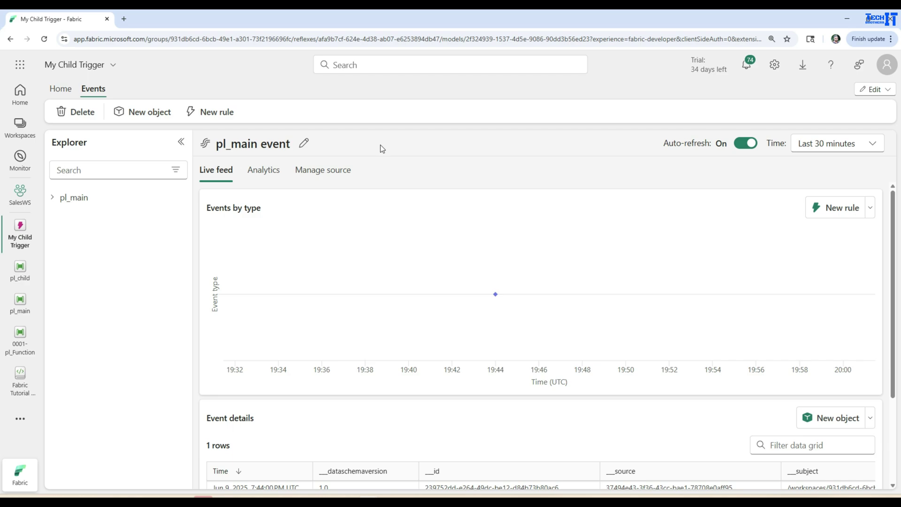
pyautogui.moveTo(336, 241)
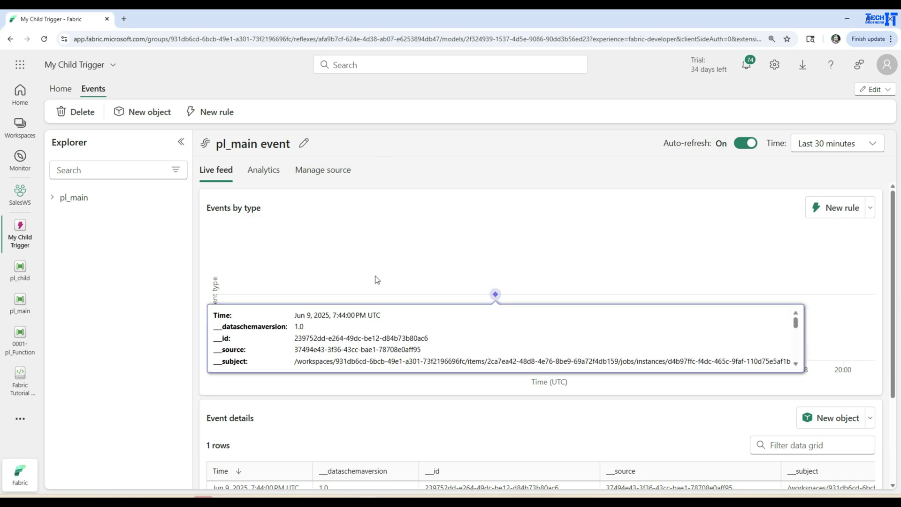
pyautogui.moveTo(220, 294)
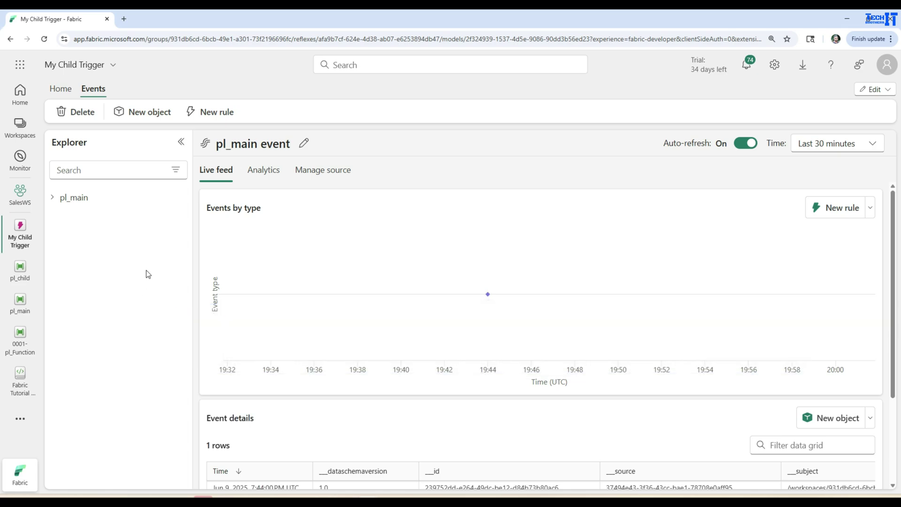
# - Expand pl_main in the Explorer and view the live feeds of the pl_main alert and the pl_main event
pyautogui.click(52, 197)
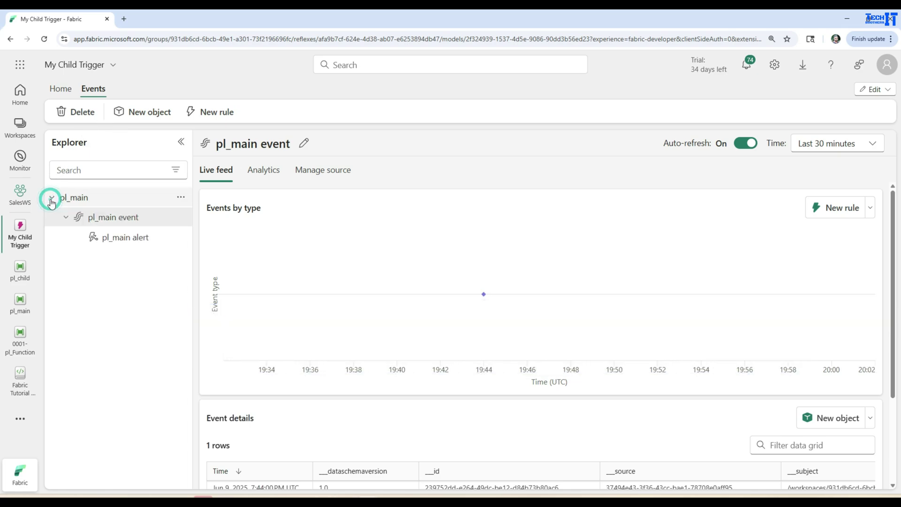
pyautogui.click(90, 200)
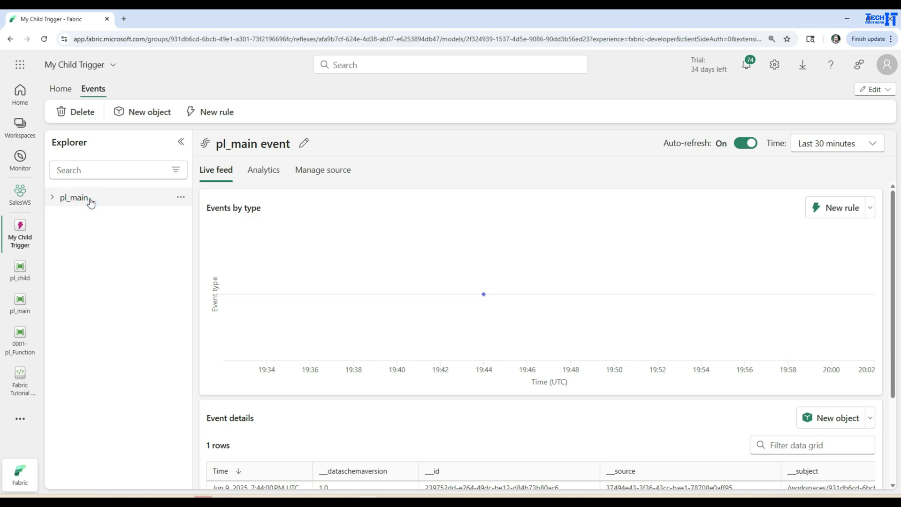
pyautogui.click(52, 197)
pyautogui.click(116, 238)
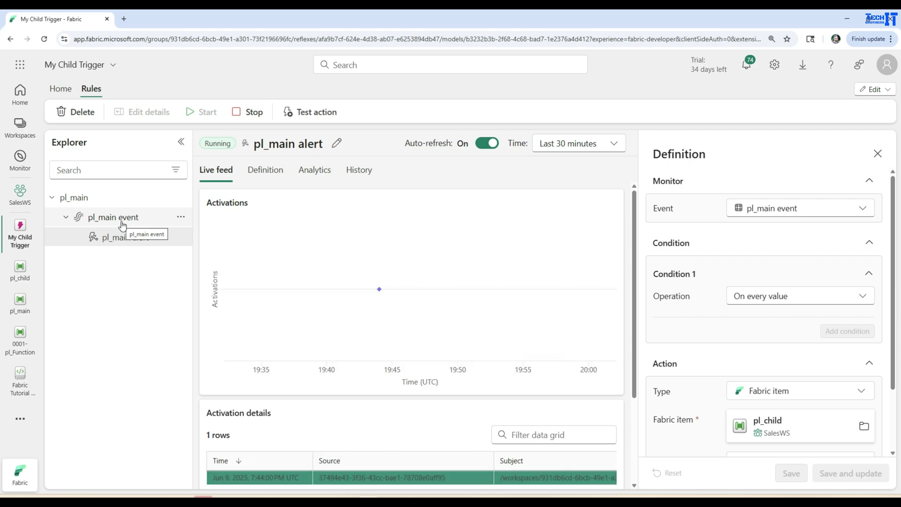
pyautogui.click(101, 220)
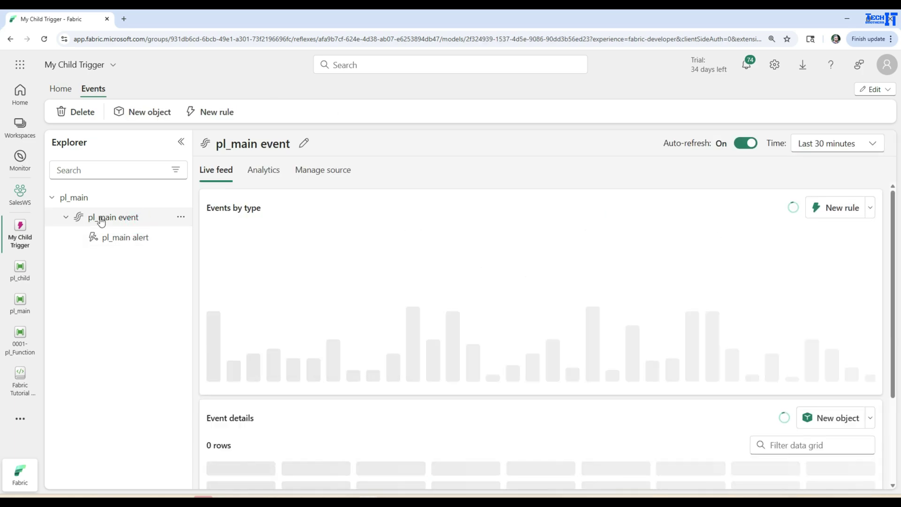
# - Refresh the Monitor hub's activity list and inspect the pl_main event's live feed and event details in My Child Trigger
pyautogui.click(17, 171)
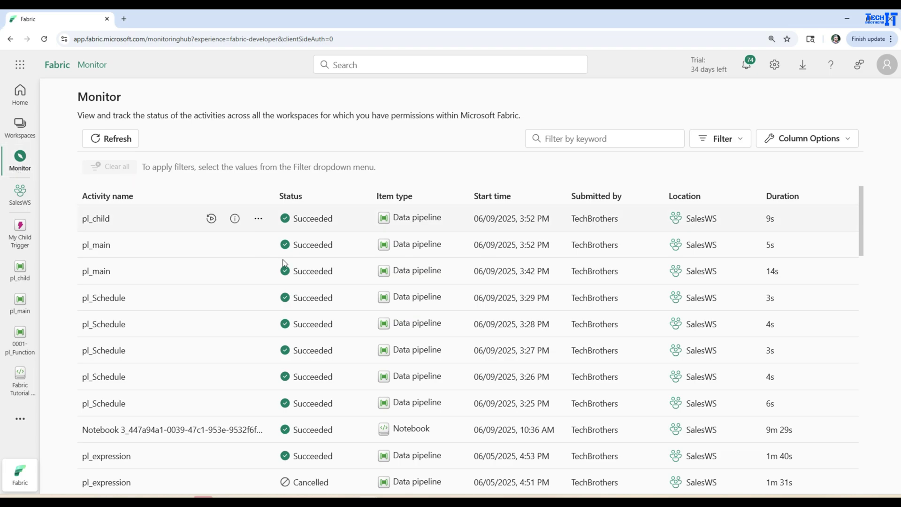
pyautogui.click(112, 147)
pyautogui.click(15, 236)
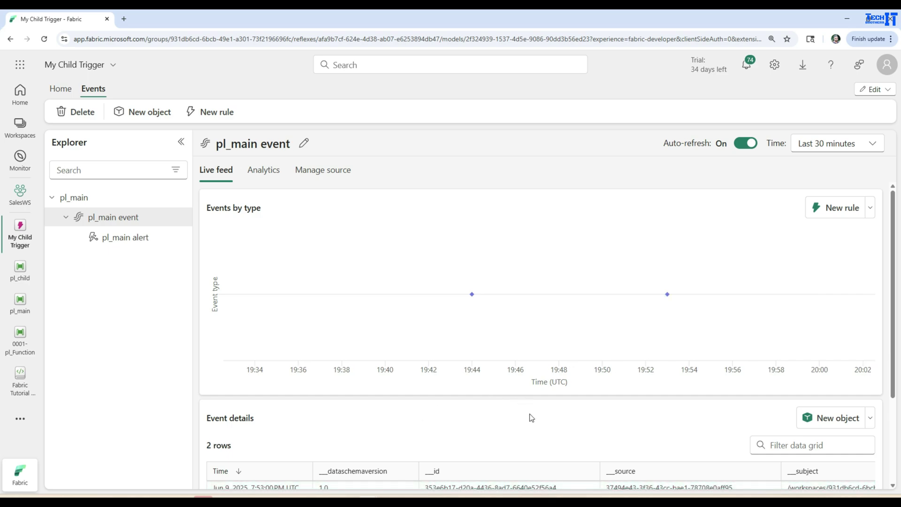
pyautogui.scroll(-2, 534, 411)
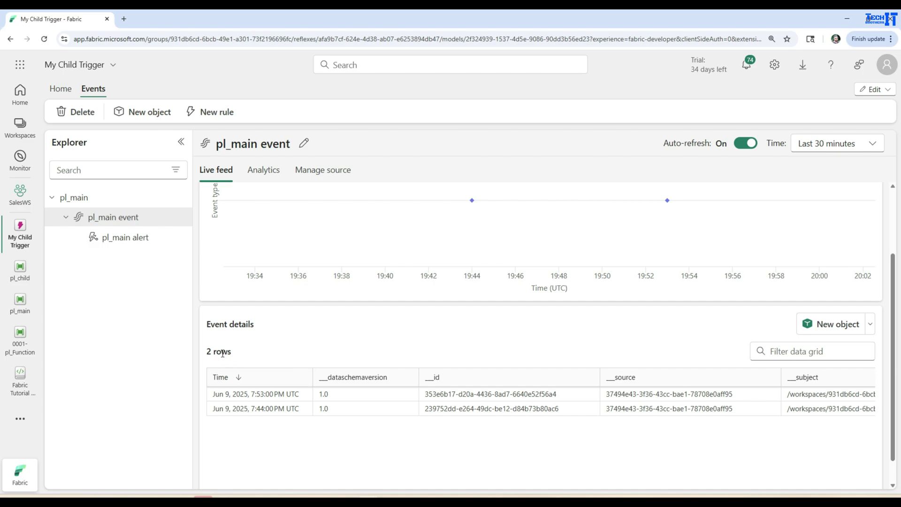
pyautogui.moveTo(207, 352); pyautogui.dragTo(283, 391)
pyautogui.moveTo(353, 233)
pyautogui.moveTo(665, 201)
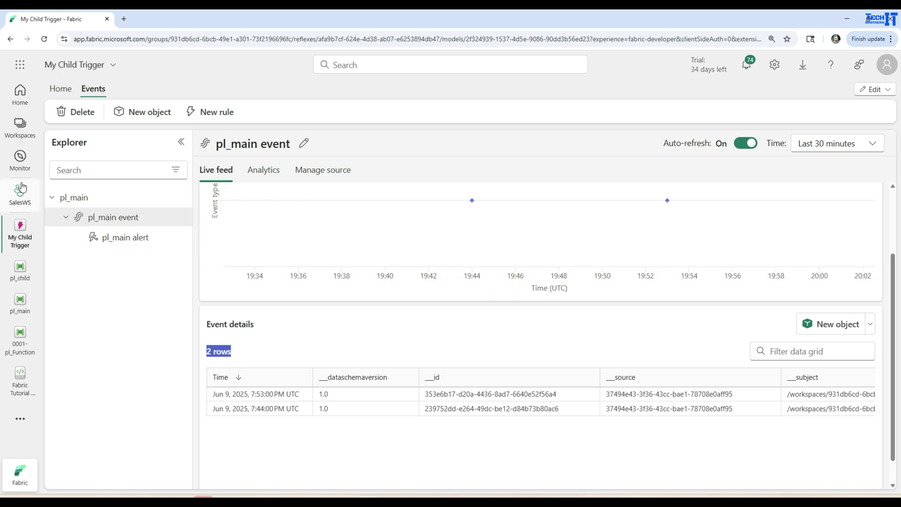
# - Check the latest pl_child run in the Monitor hub and compare it with the pl_main event's live feed
pyautogui.click(20, 162)
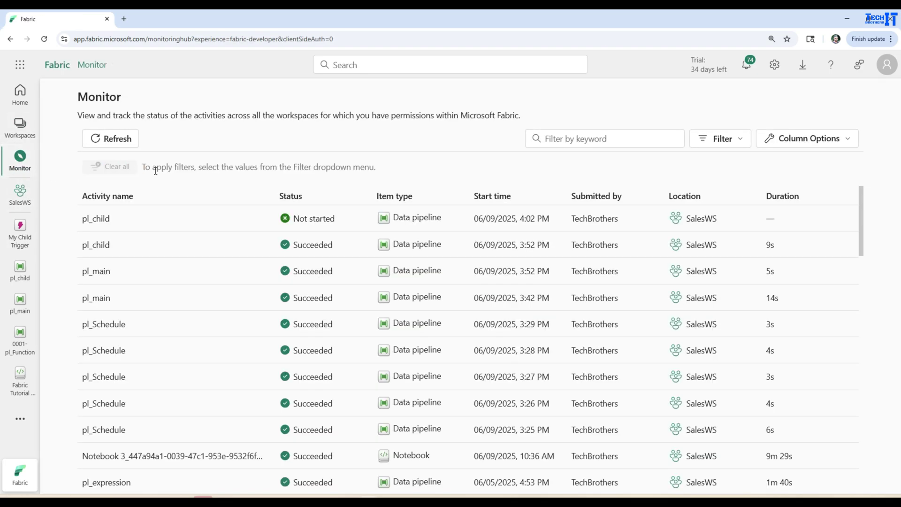
pyautogui.moveTo(119, 221); pyautogui.dragTo(82, 223)
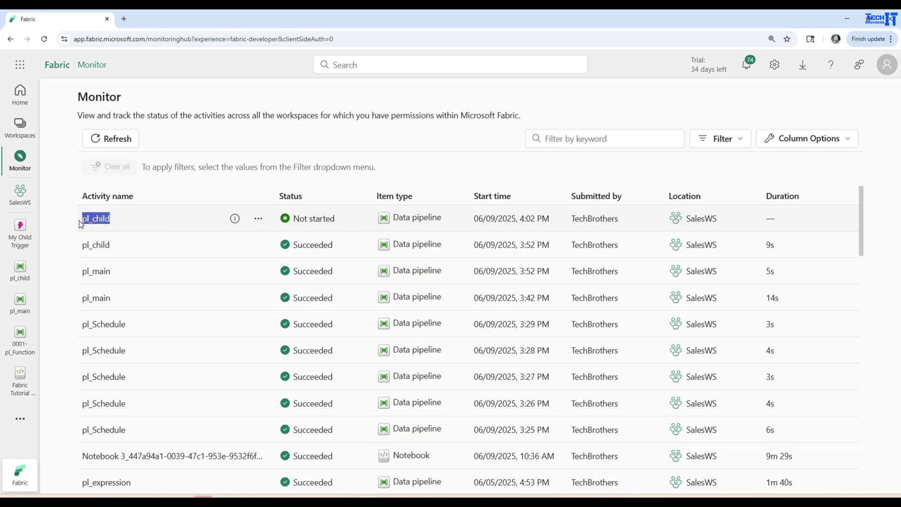
pyautogui.click(20, 232)
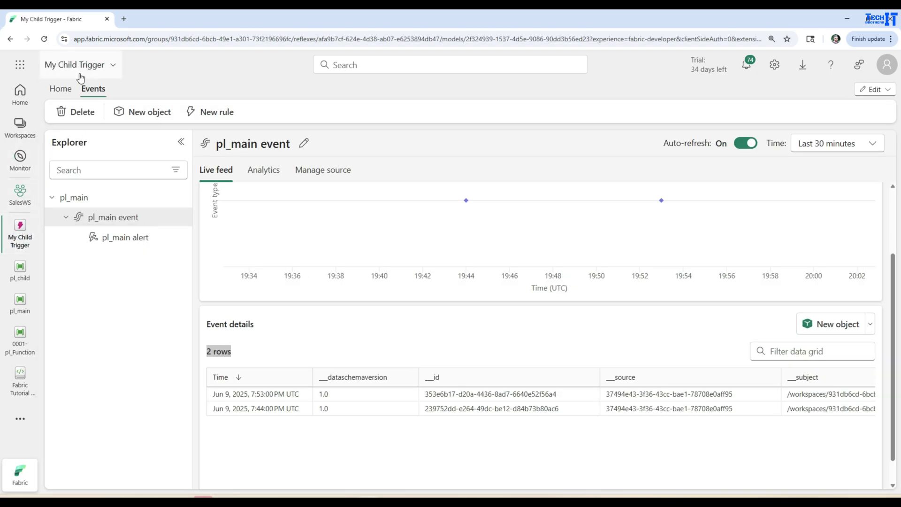
pyautogui.moveTo(294, 218)
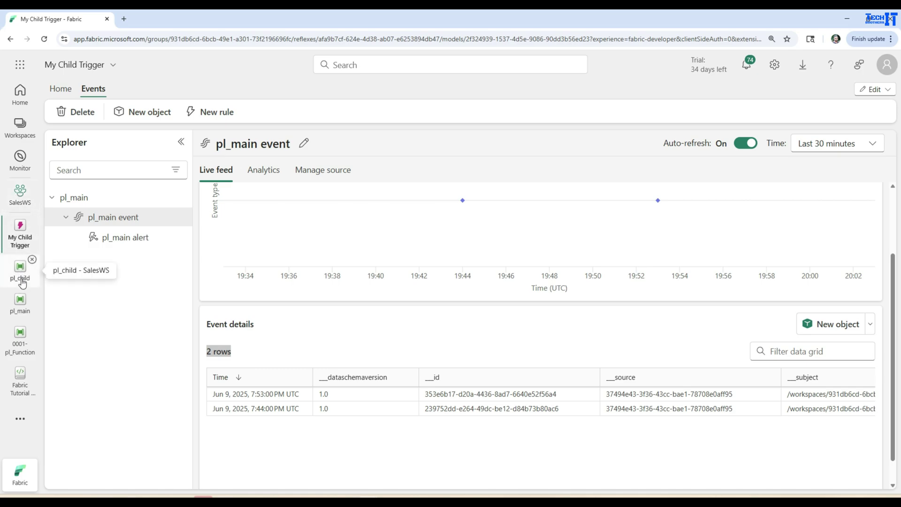
# - Review the pl_main alert's live feed and its definition, from the monitored event to the action settings
pyautogui.click(126, 238)
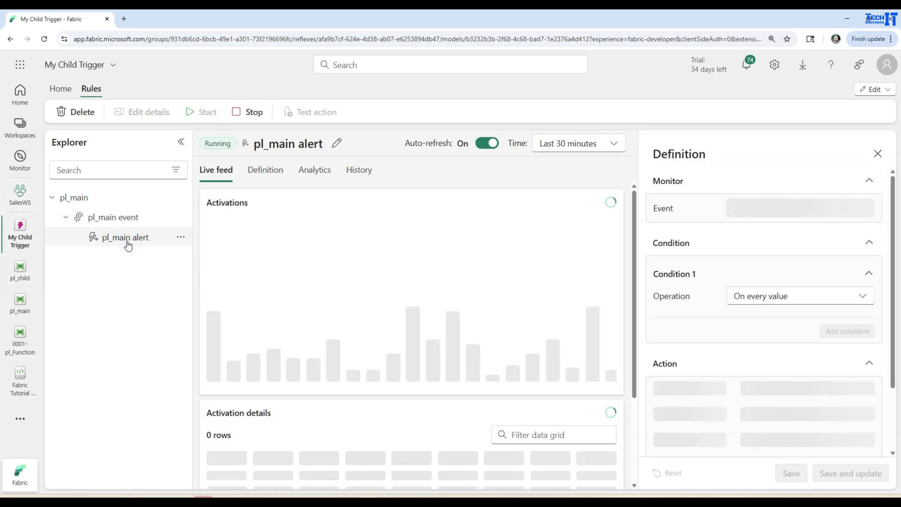
pyautogui.scroll(-2, 676, 329)
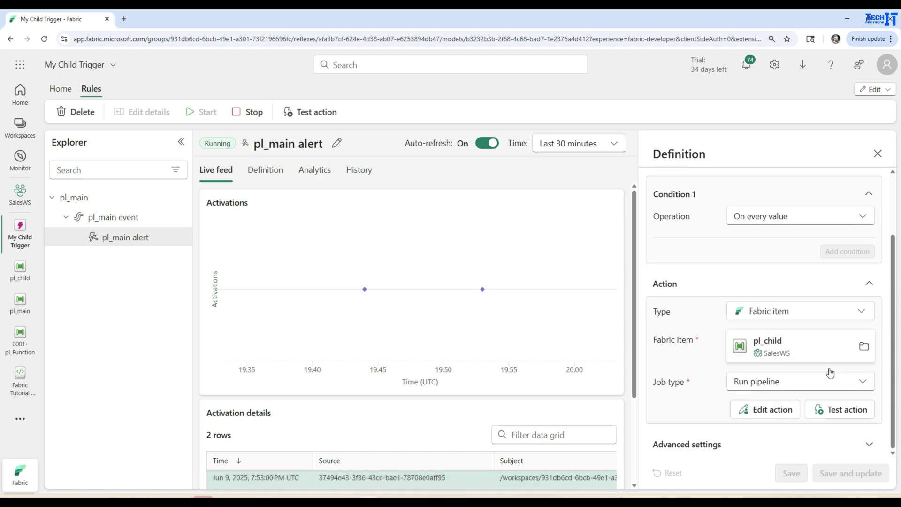
pyautogui.scroll(2, 770, 345)
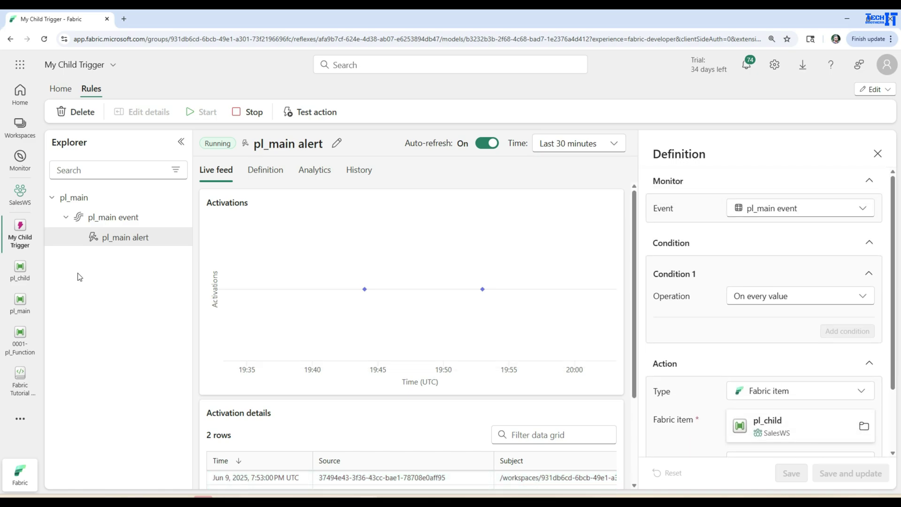
# - Refresh the Monitor hub and compare the latest pl_child run with the latest pl_main run
pyautogui.click(19, 159)
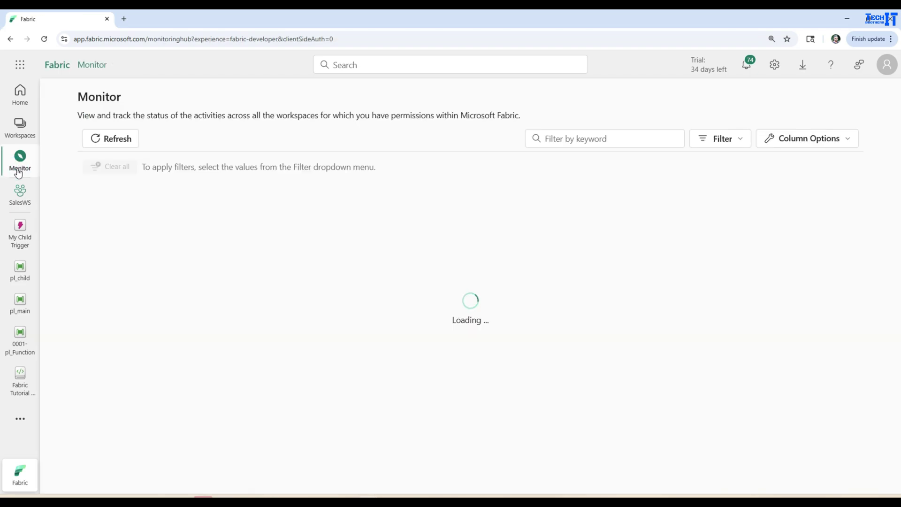
pyautogui.click(128, 145)
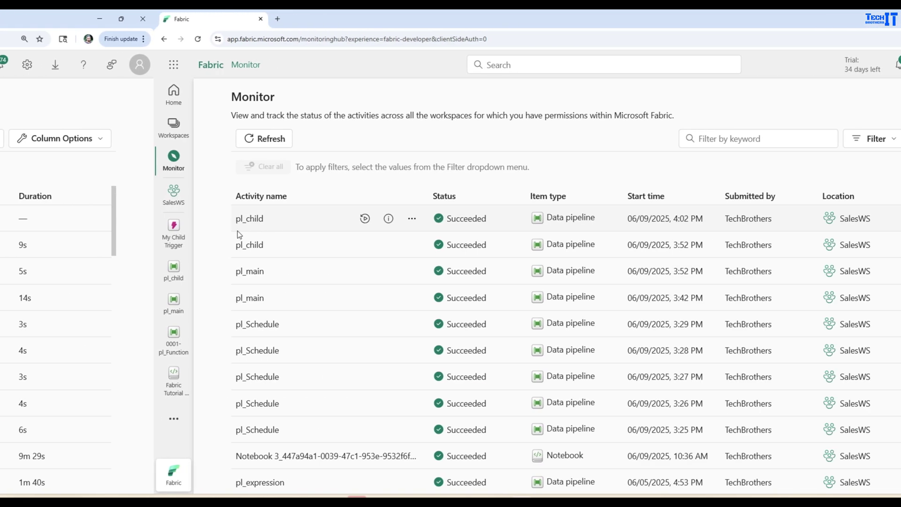
pyautogui.moveTo(111, 218); pyautogui.dragTo(76, 222)
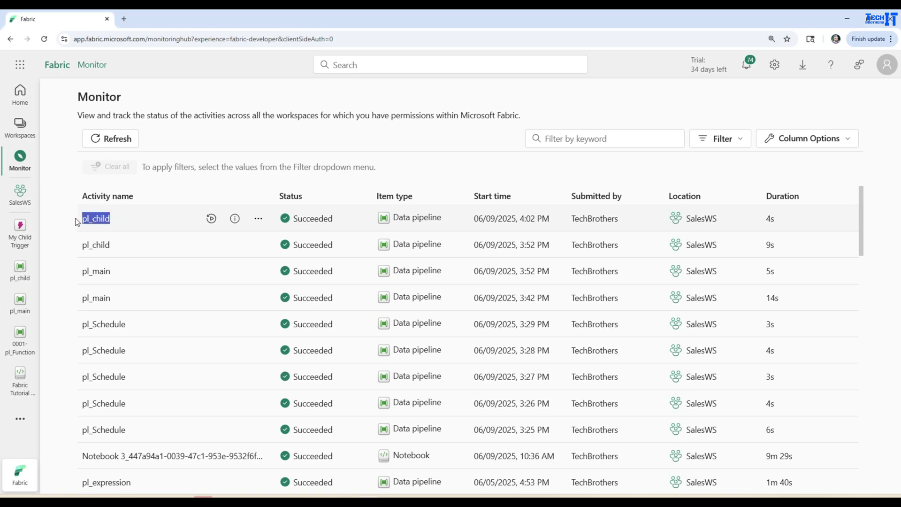
pyautogui.moveTo(619, 271); pyautogui.dragTo(79, 273)
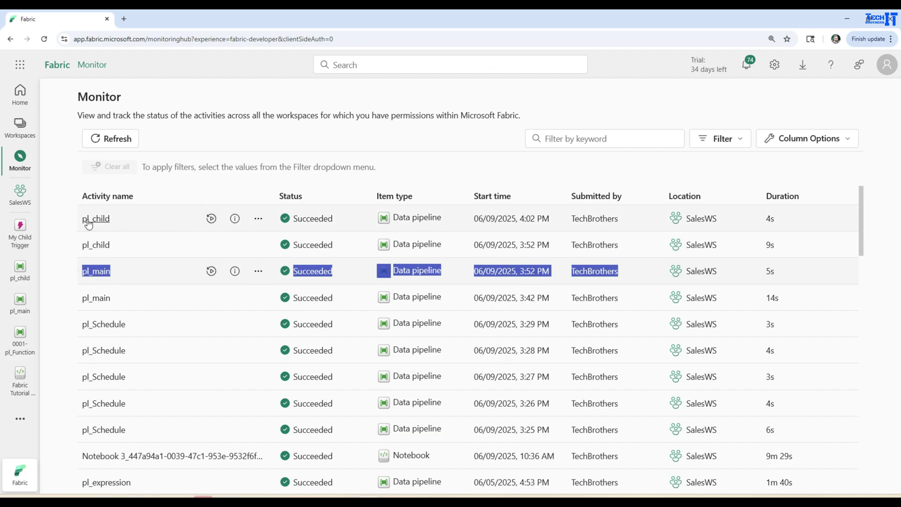
pyautogui.moveTo(81, 223); pyautogui.dragTo(623, 214)
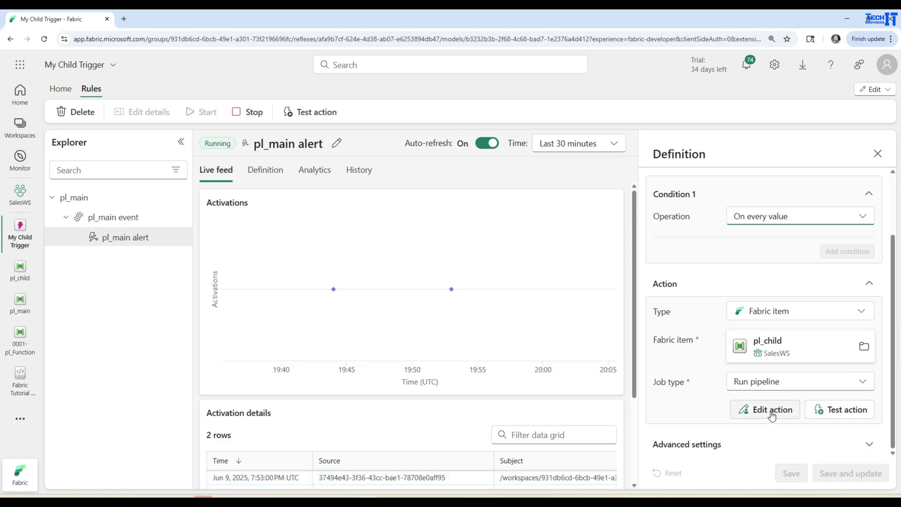
# - Try pipeline3 as the Fabric item in the pl_main alert's action, and discard the changes
pyautogui.click(750, 410)
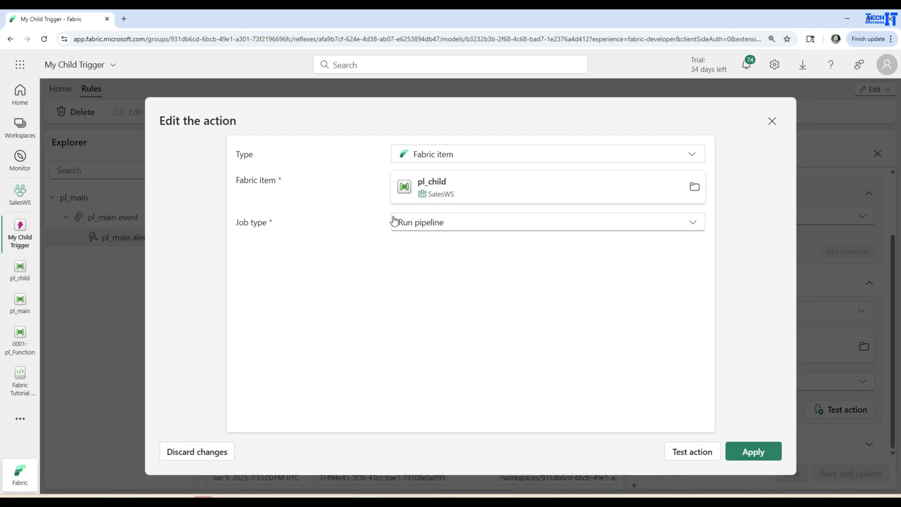
pyautogui.click(694, 187)
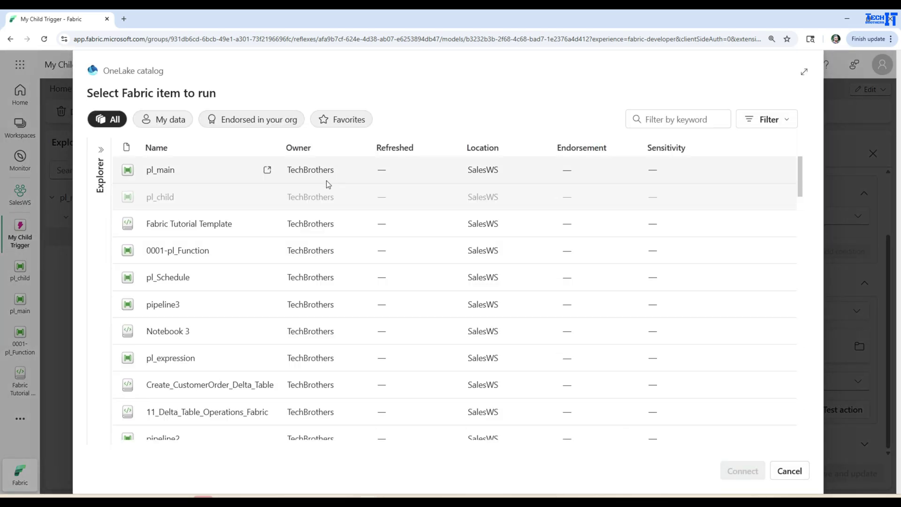
pyautogui.click(168, 310)
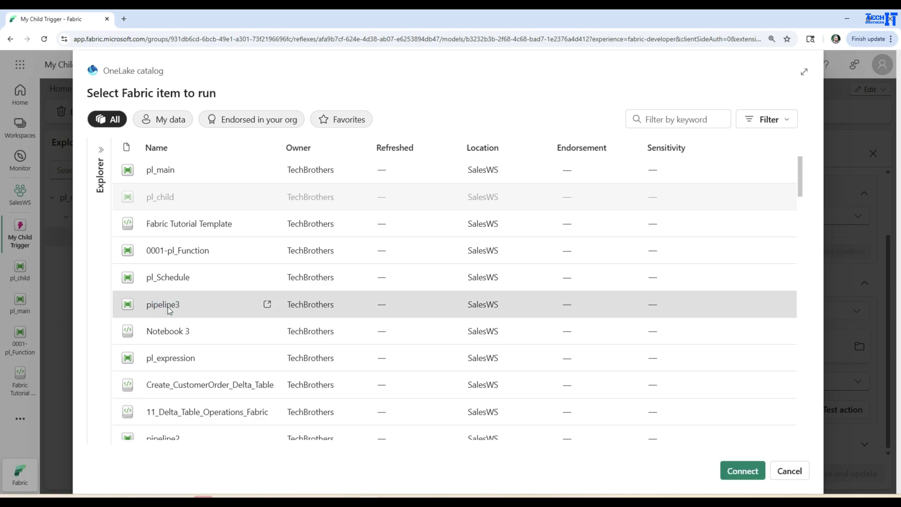
pyautogui.click(743, 471)
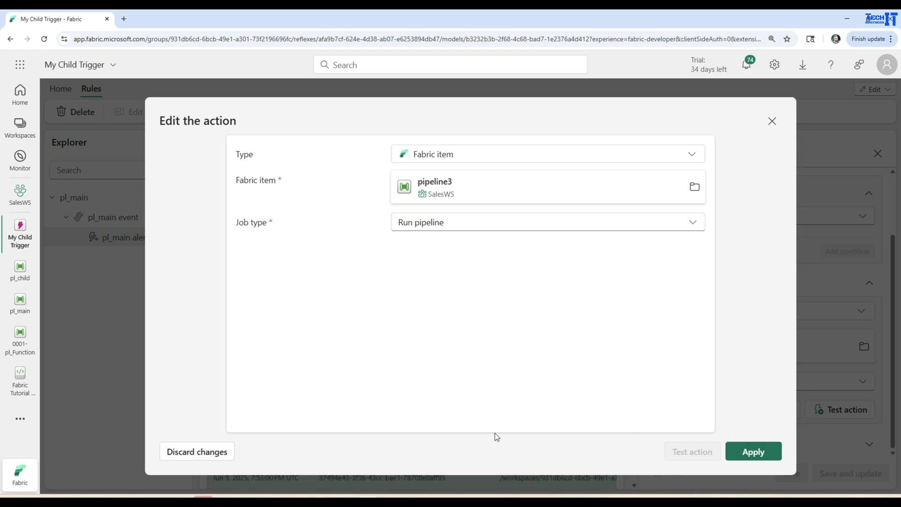
pyautogui.click(232, 451)
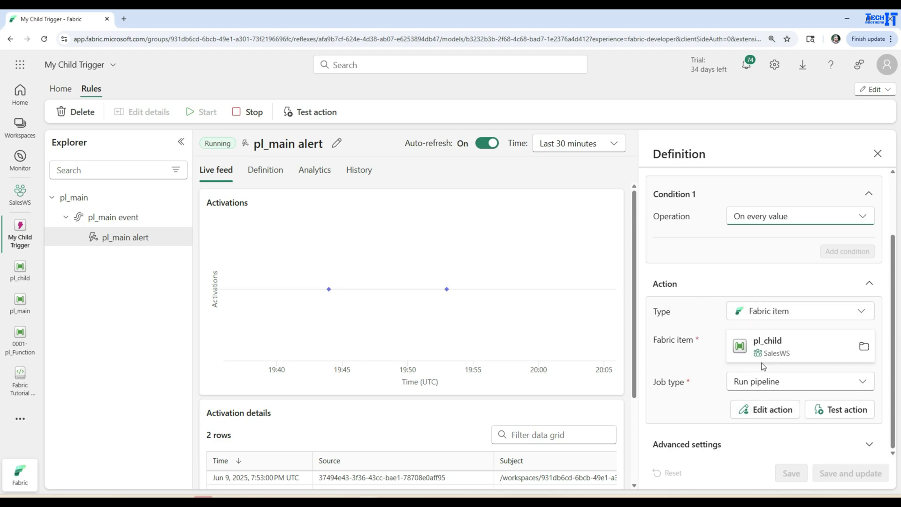
# - Send a test action for the pl_main alert and refresh the Monitor hub's activity list
pyautogui.click(839, 416)
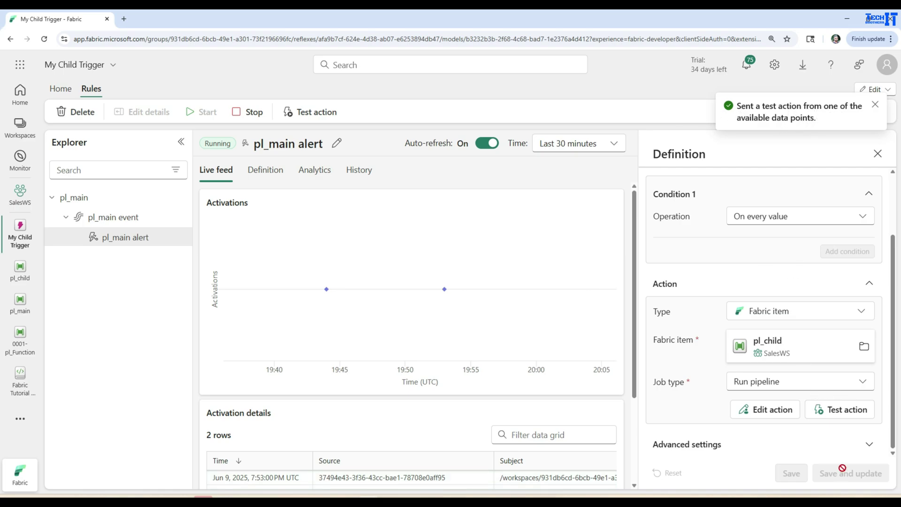
pyautogui.click(20, 169)
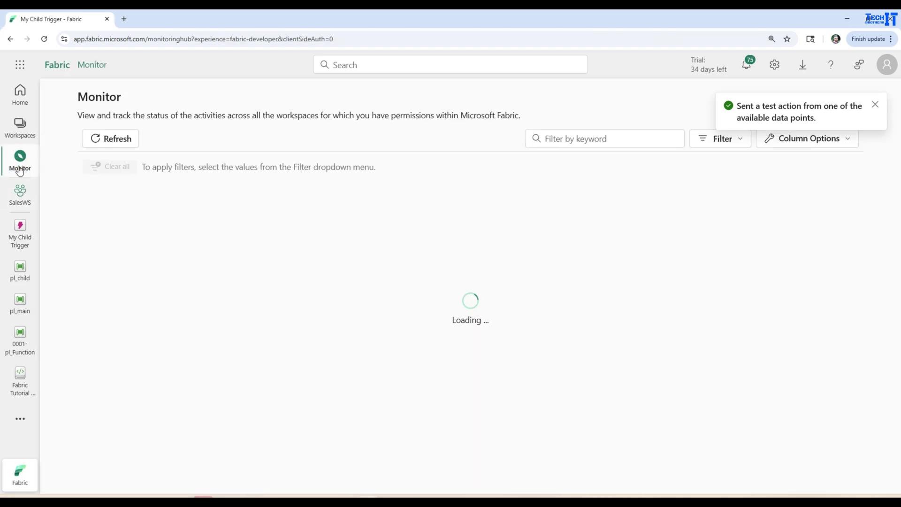
pyautogui.click(125, 141)
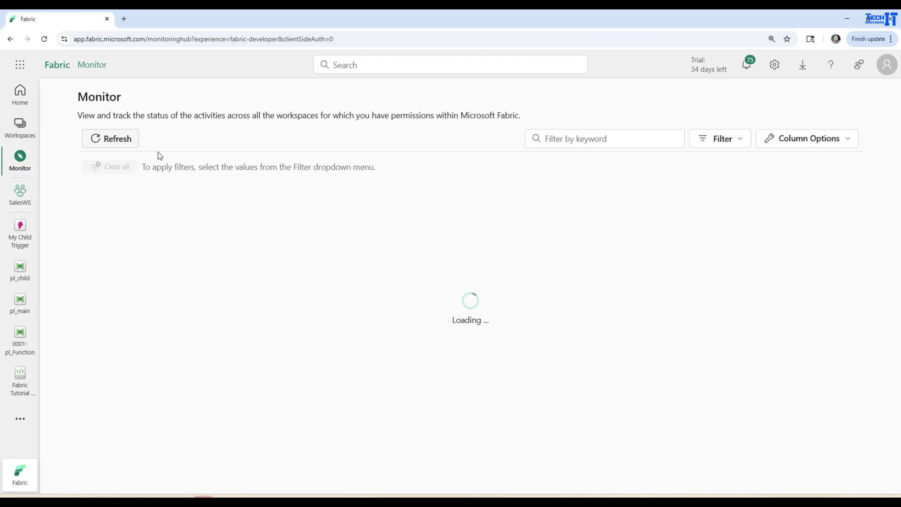